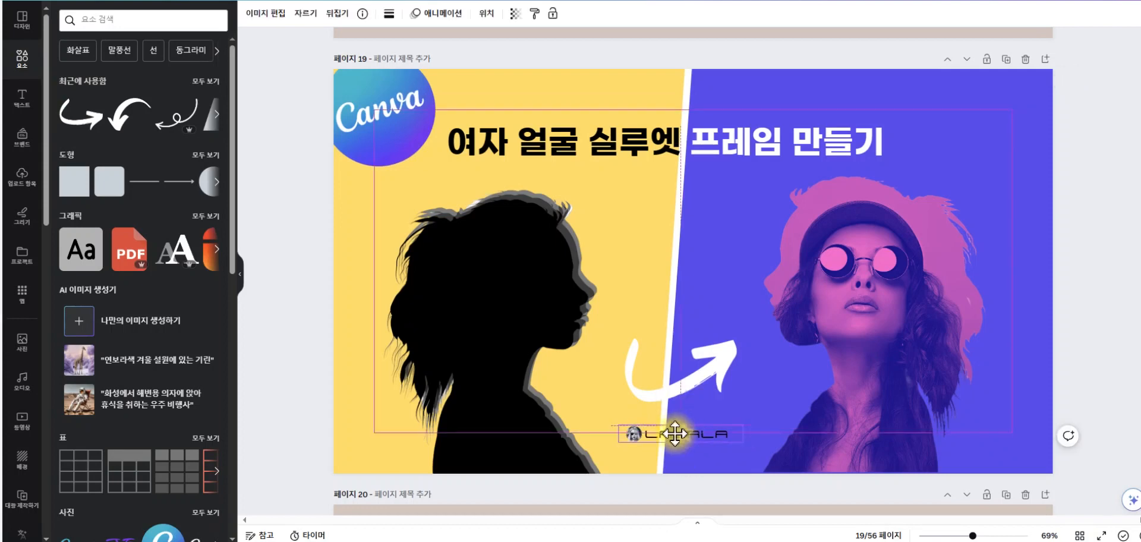
pyautogui.moveTo(690, 440); pyautogui.dragTo(682, 440)
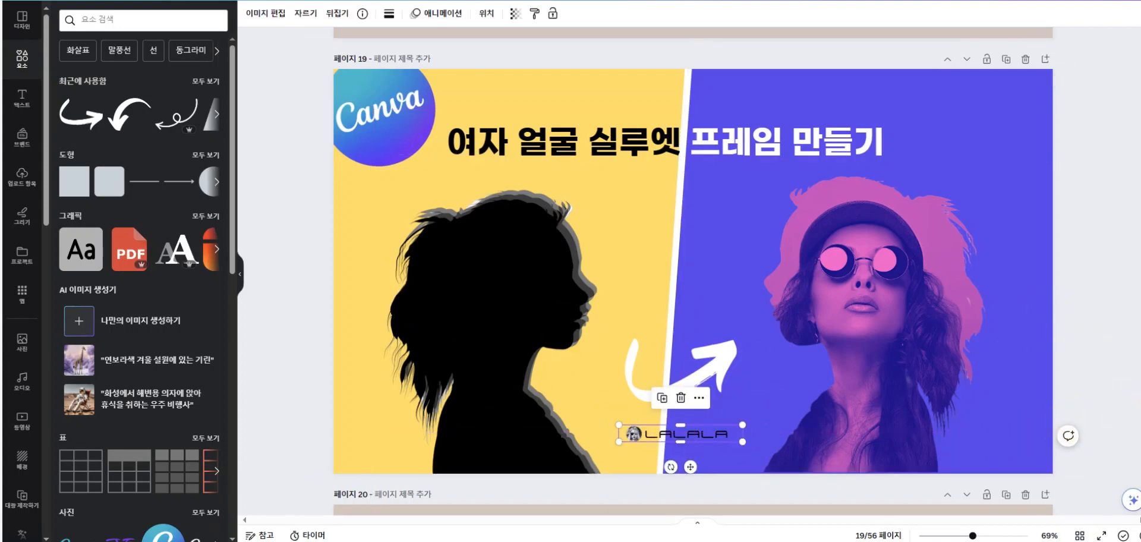
pyautogui.click(243, 273)
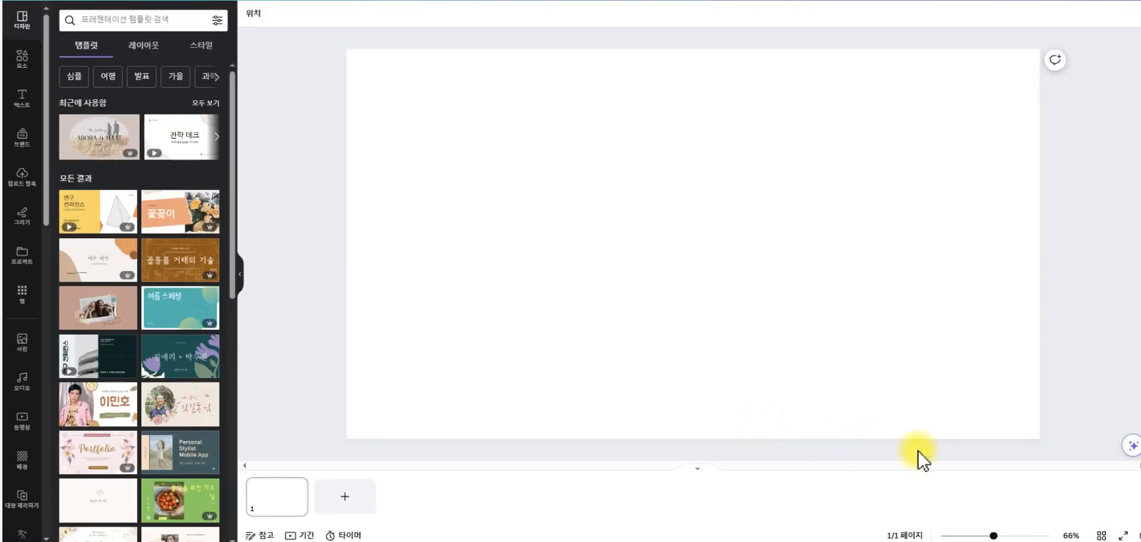
# Step: Add the uploaded black woman's-profile silhouette image to the blank page and place it near the page's centre
pyautogui.click(22, 176)
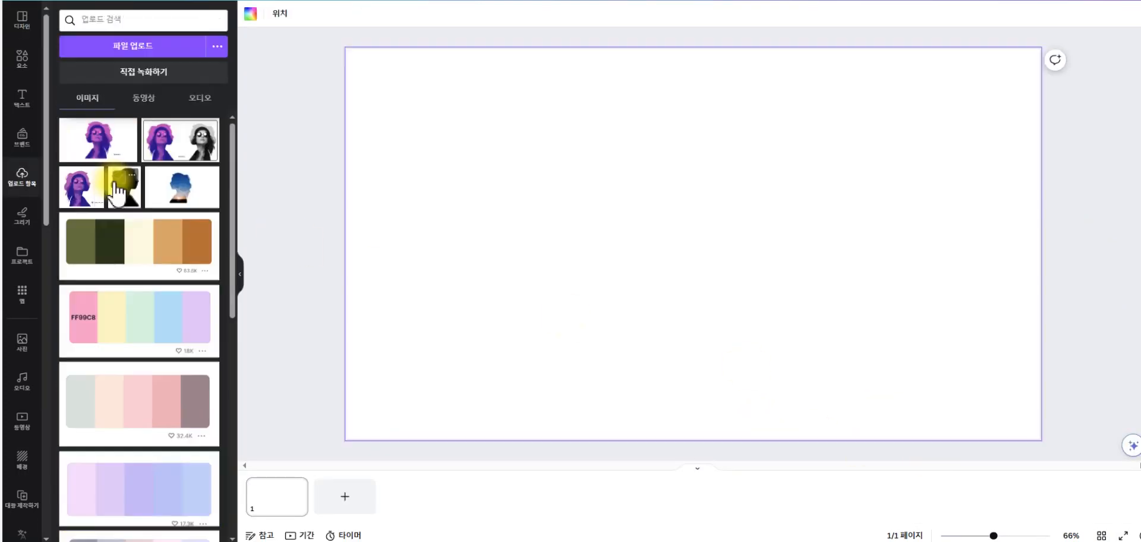
pyautogui.click(119, 176)
pyautogui.click(132, 202)
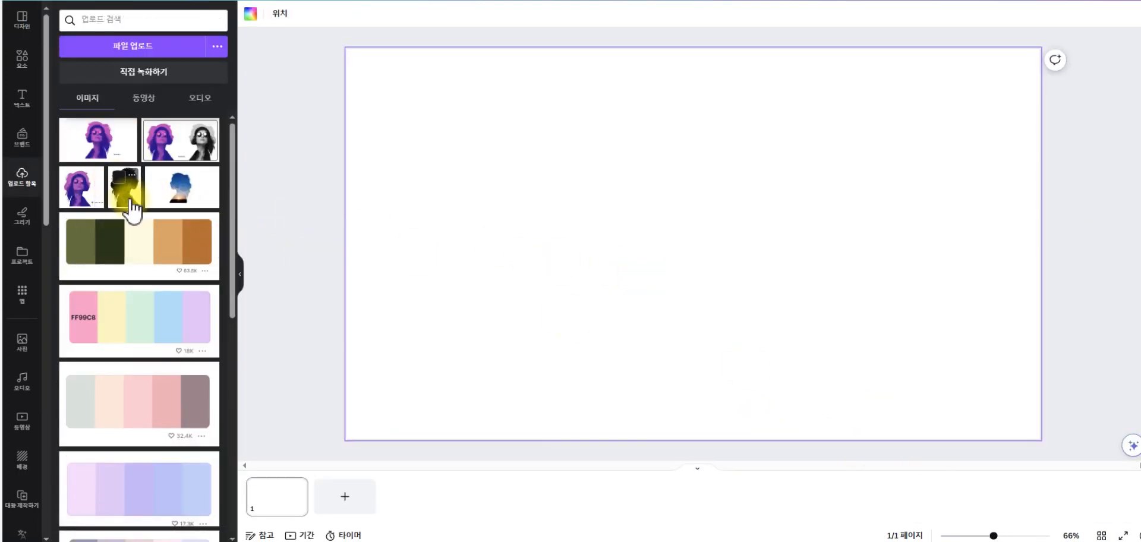
pyautogui.click(131, 205)
pyautogui.moveTo(634, 269); pyautogui.dragTo(545, 288)
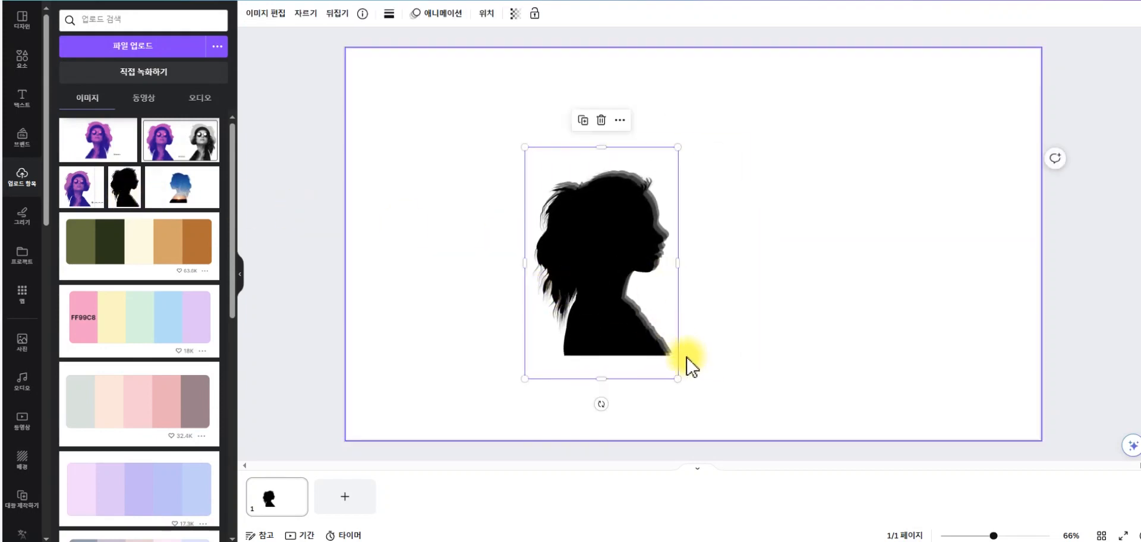
pyautogui.moveTo(678, 381); pyautogui.dragTo(775, 422)
pyautogui.moveTo(685, 359); pyautogui.dragTo(693, 350)
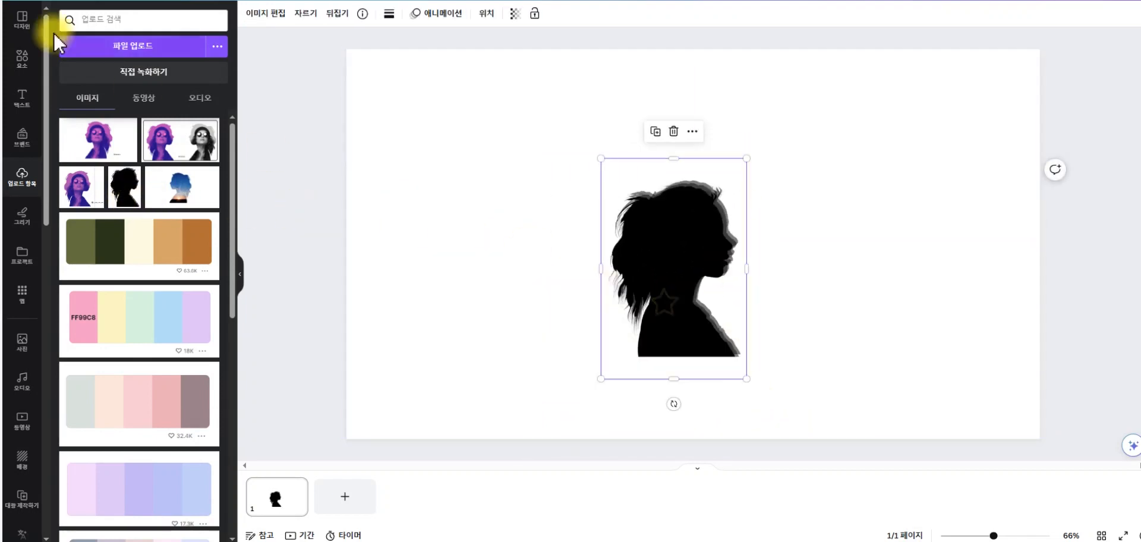
# Step: Fill the page background with the pink from the first brand colour palette
pyautogui.click(264, 15)
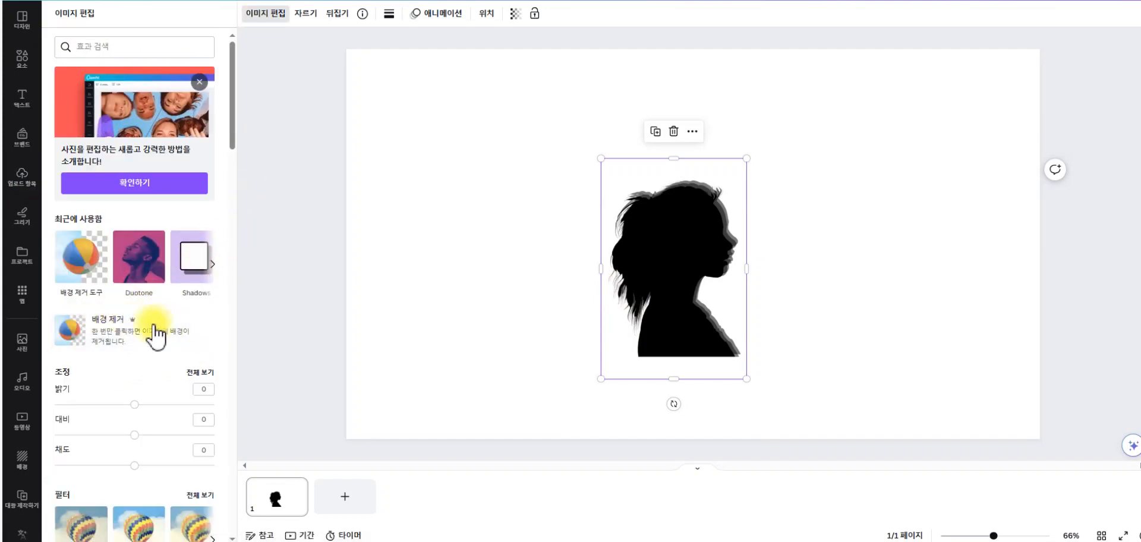
pyautogui.click(136, 337)
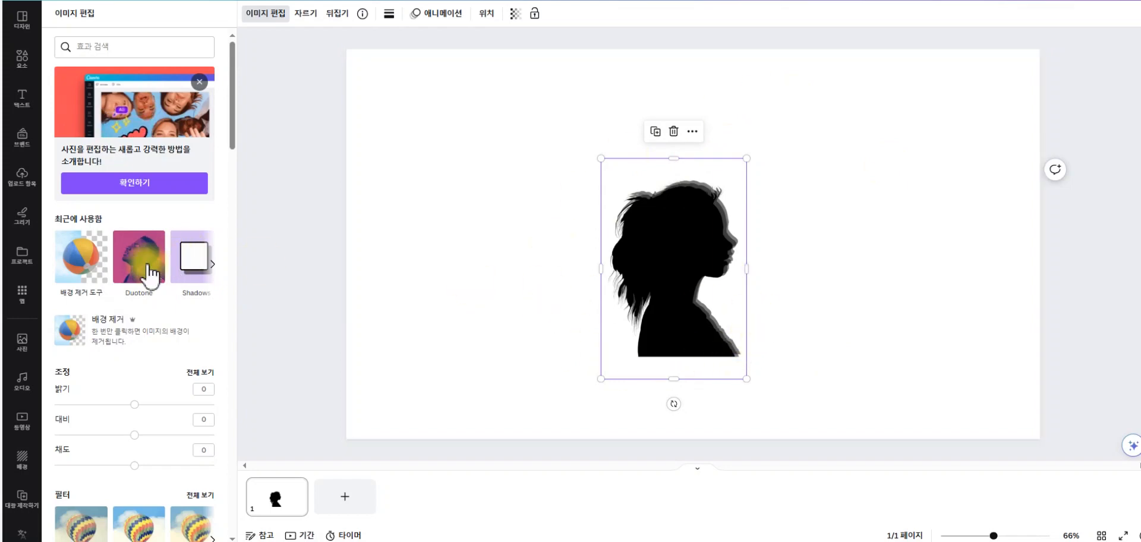
pyautogui.click(407, 197)
pyautogui.click(250, 13)
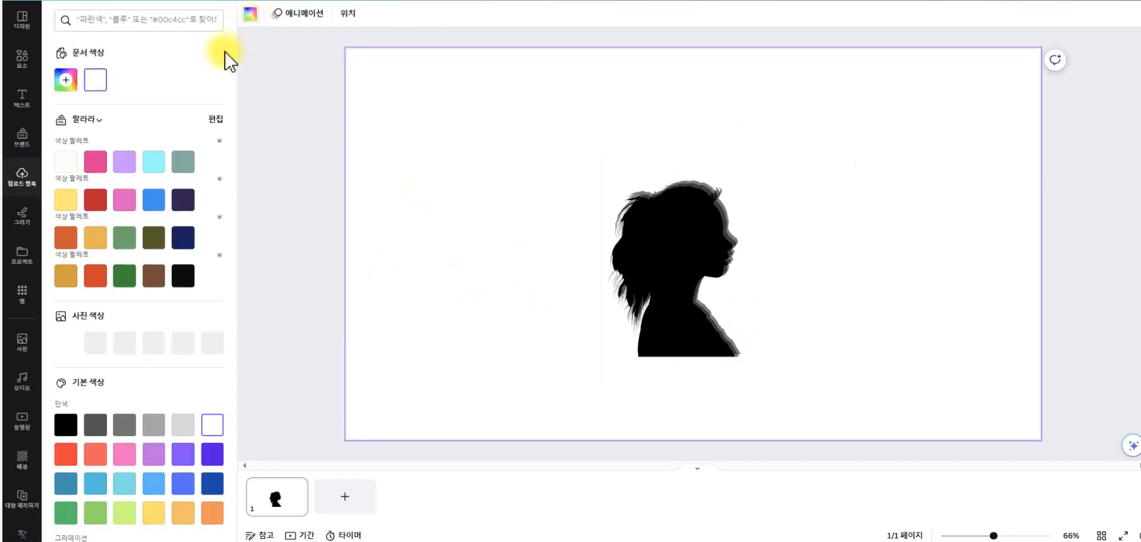
pyautogui.click(95, 162)
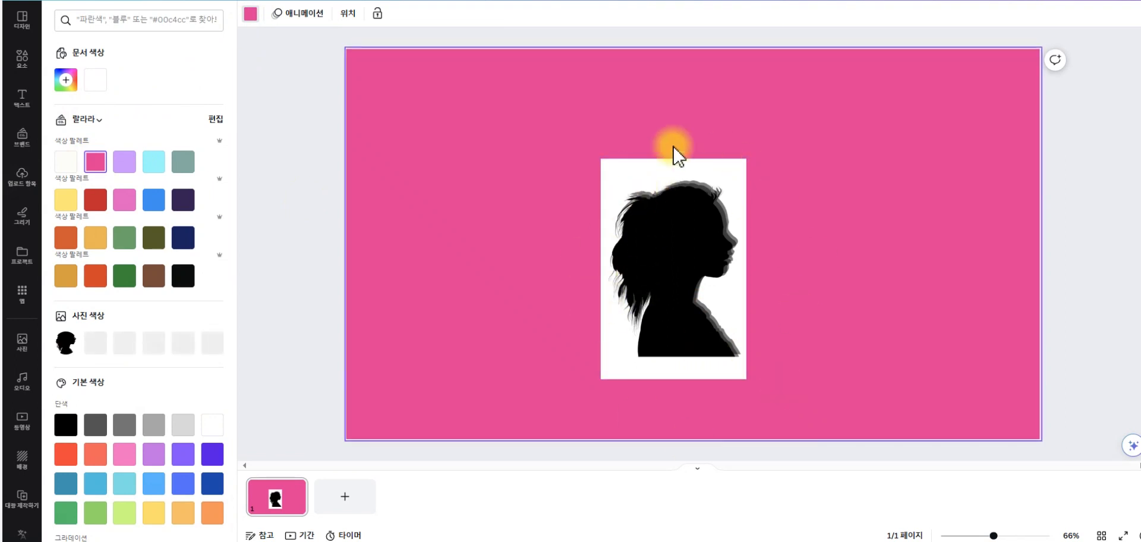
# Step: Remove the white background from the silhouette image with the background remover
pyautogui.click(673, 229)
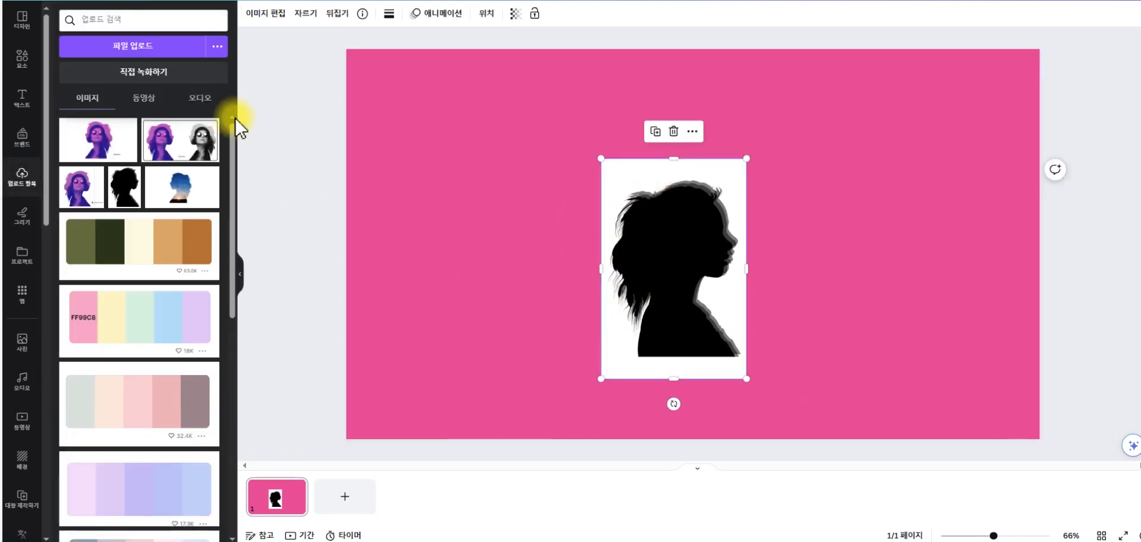
pyautogui.click(280, 14)
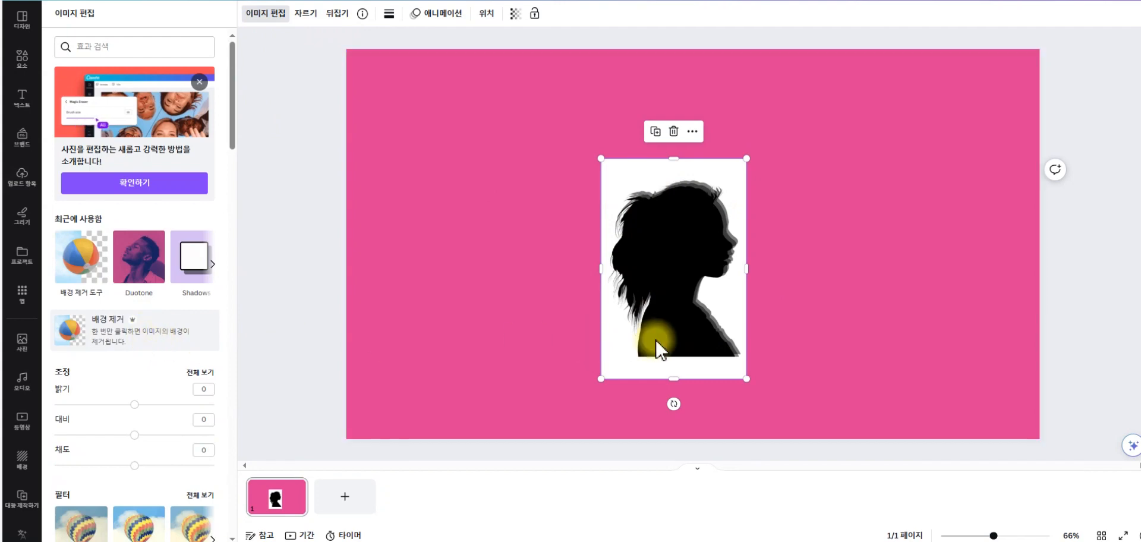
pyautogui.click(473, 304)
# Step: Set the page background colour back to white
pyautogui.click(251, 14)
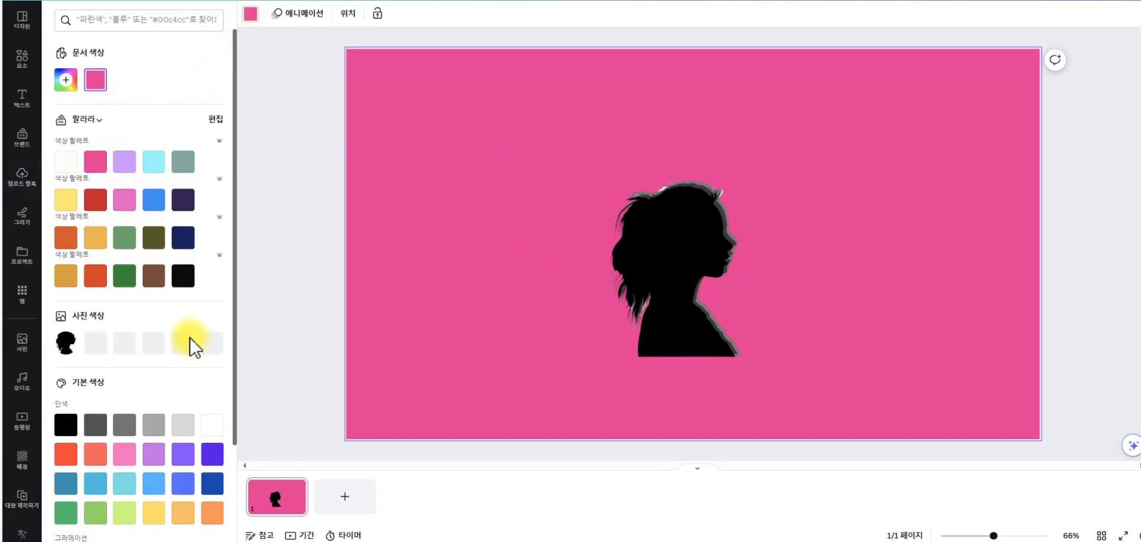
pyautogui.click(211, 426)
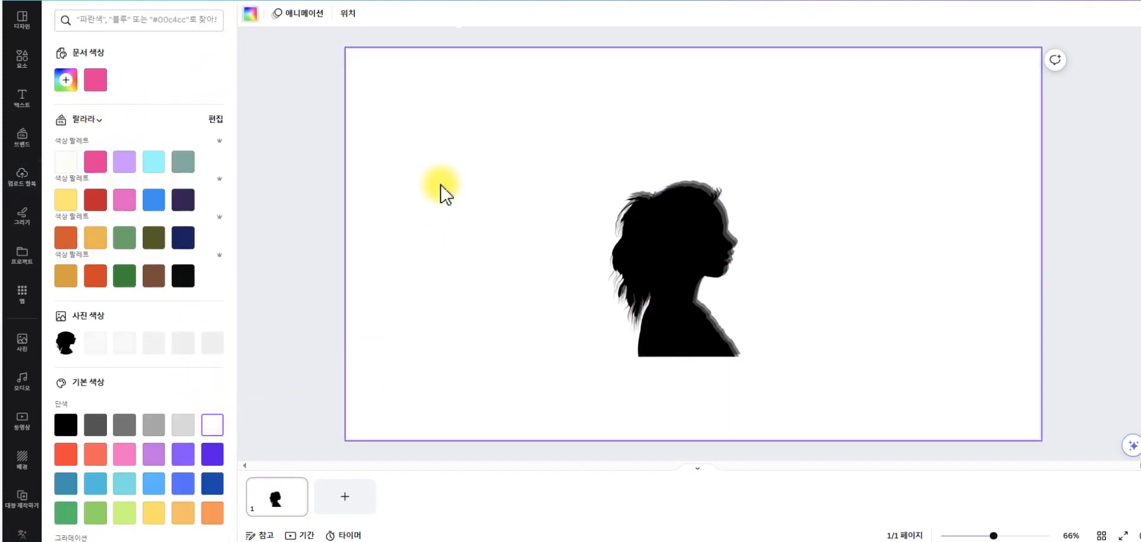
pyautogui.click(683, 278)
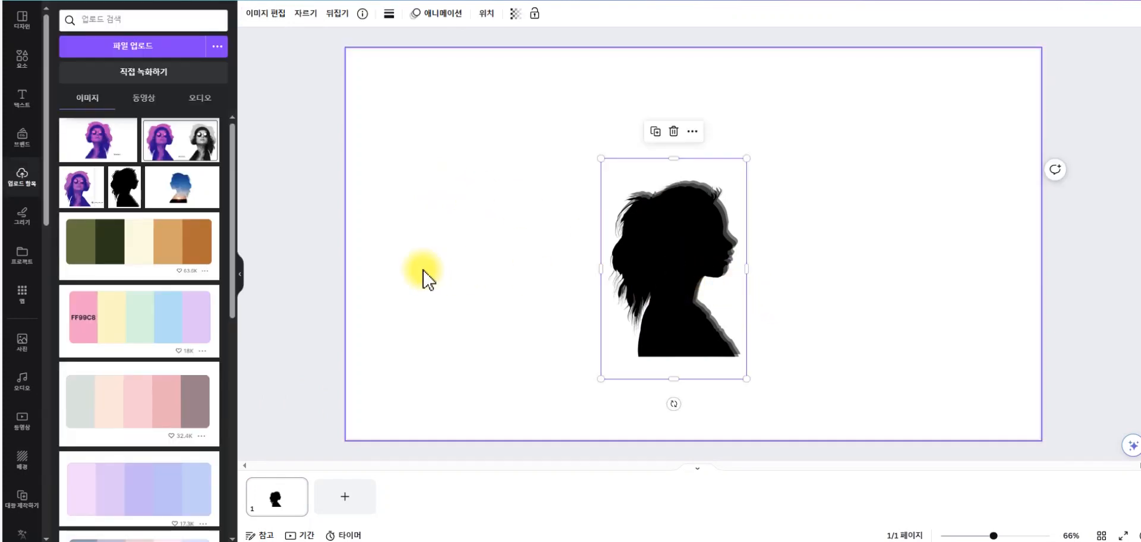
pyautogui.click(485, 280)
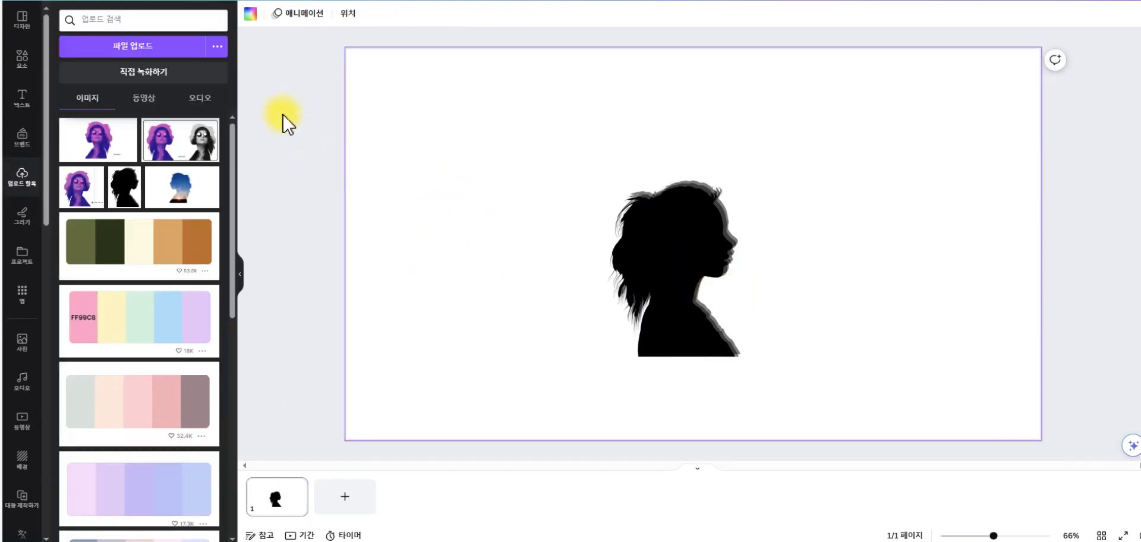
# Step: Add a square shape and stretch it into an upright rectangle that covers the whole silhouette with a margin around it
pyautogui.click(22, 60)
pyautogui.click(81, 176)
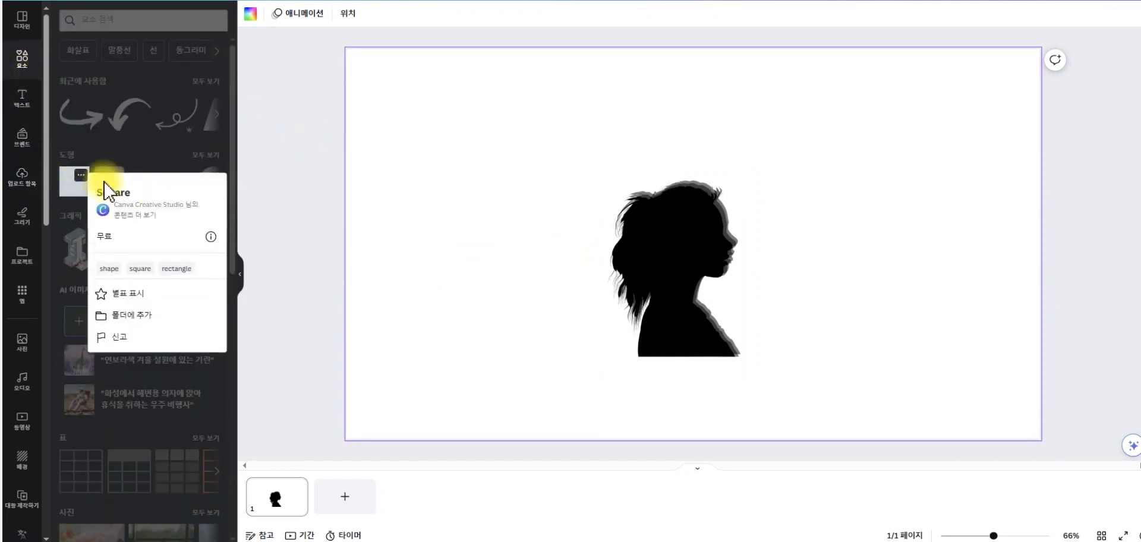
pyautogui.click(69, 192)
pyautogui.click(71, 190)
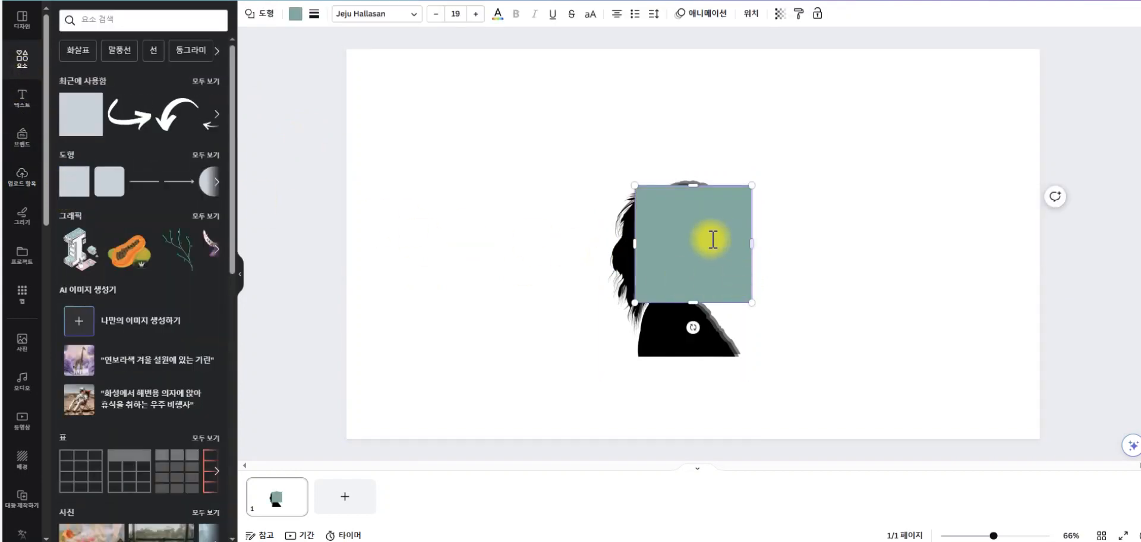
pyautogui.moveTo(690, 247); pyautogui.dragTo(615, 213)
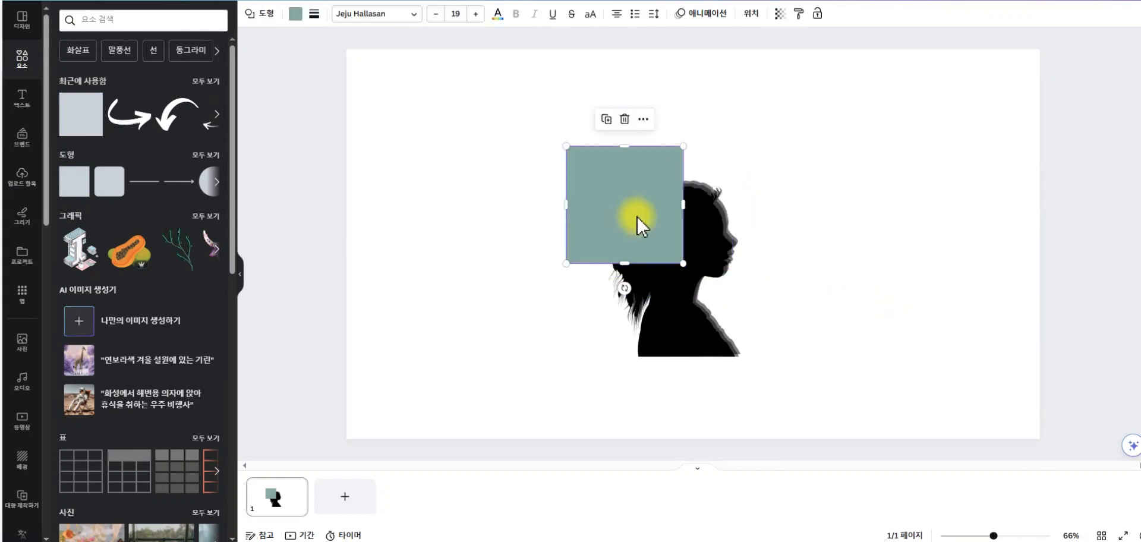
pyautogui.moveTo(685, 206); pyautogui.dragTo(796, 220)
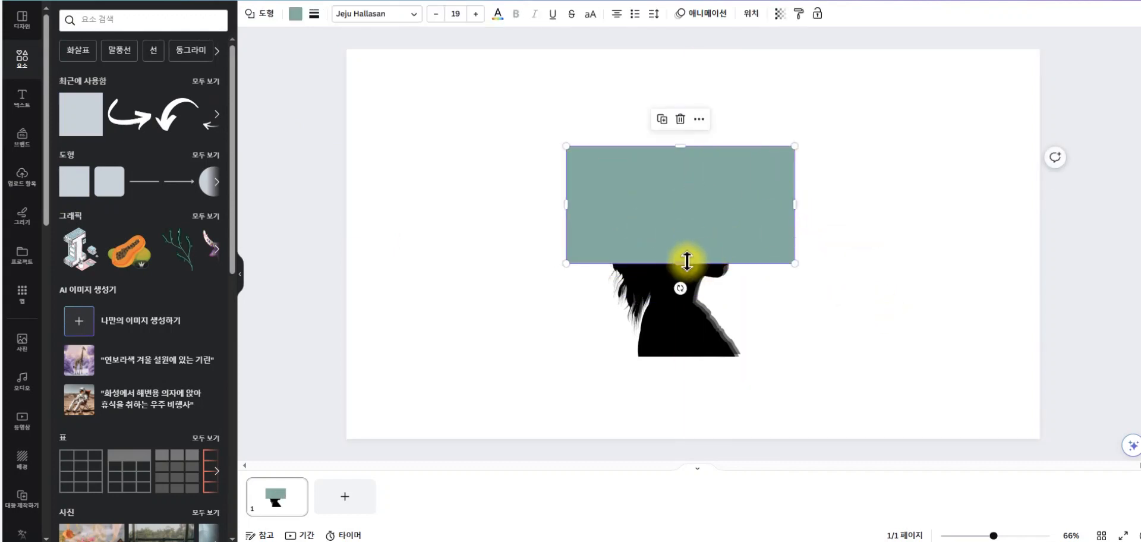
pyautogui.moveTo(682, 262); pyautogui.dragTo(699, 390)
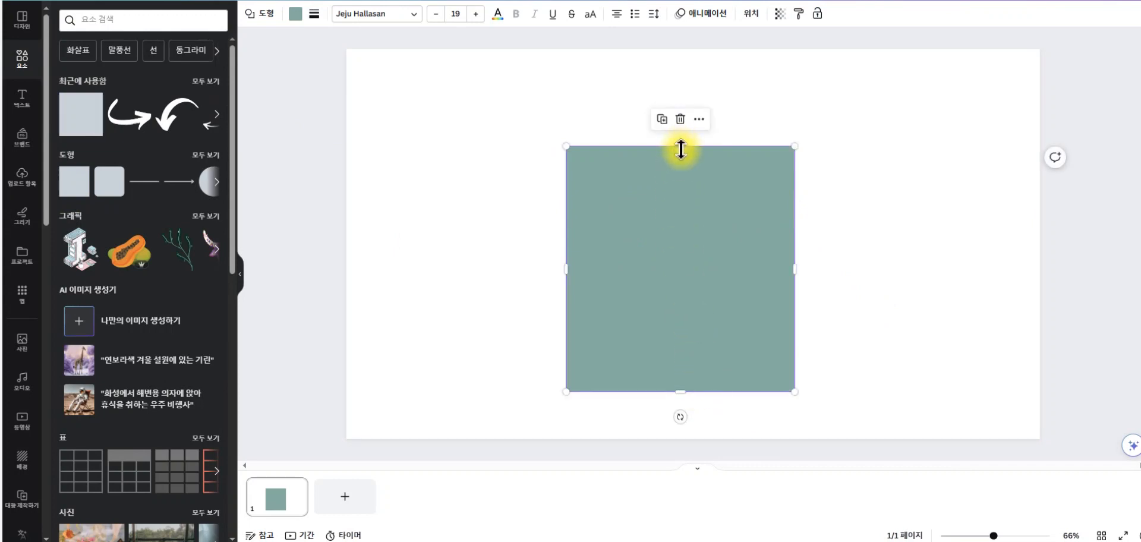
pyautogui.moveTo(682, 148); pyautogui.dragTo(684, 151)
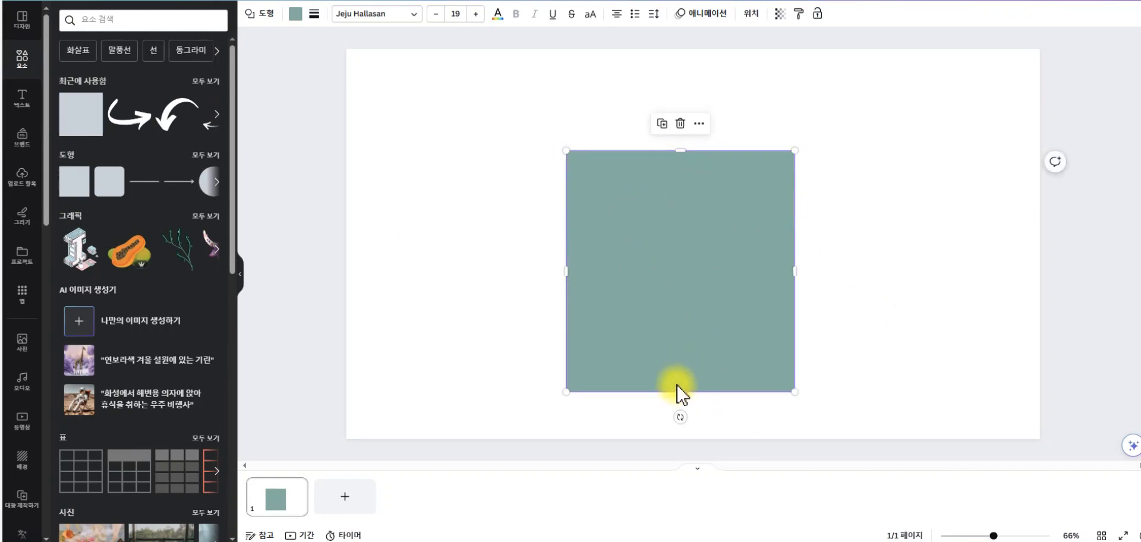
pyautogui.moveTo(677, 385); pyautogui.dragTo(676, 383)
# Step: Fill the rectangle with the brand palette's pink and send it backward behind the silhouette
pyautogui.click(296, 14)
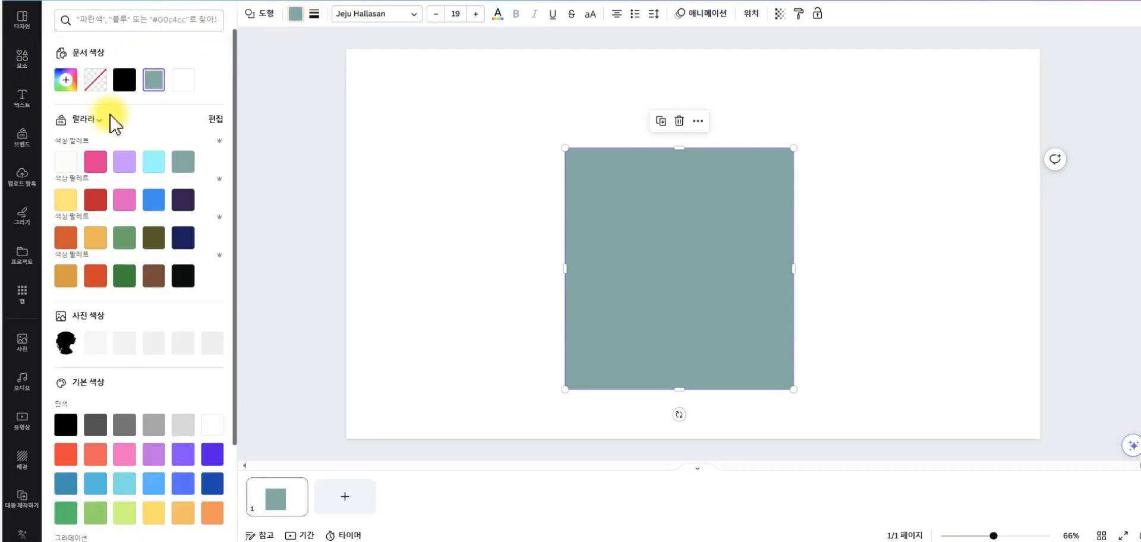
pyautogui.click(95, 161)
pyautogui.rightClick(684, 249)
pyautogui.moveTo(816, 386)
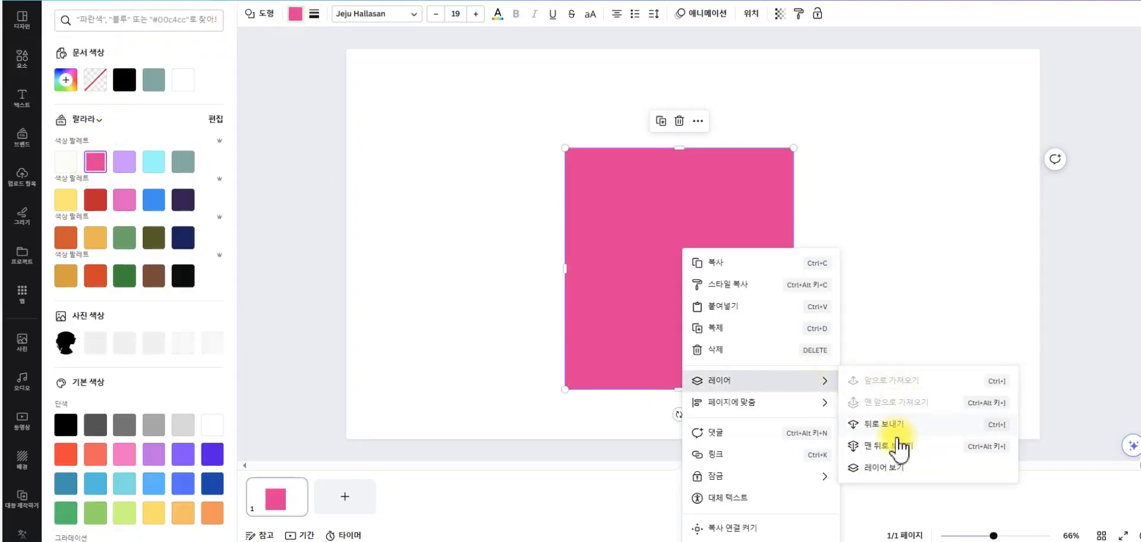
pyautogui.click(897, 424)
pyautogui.click(883, 226)
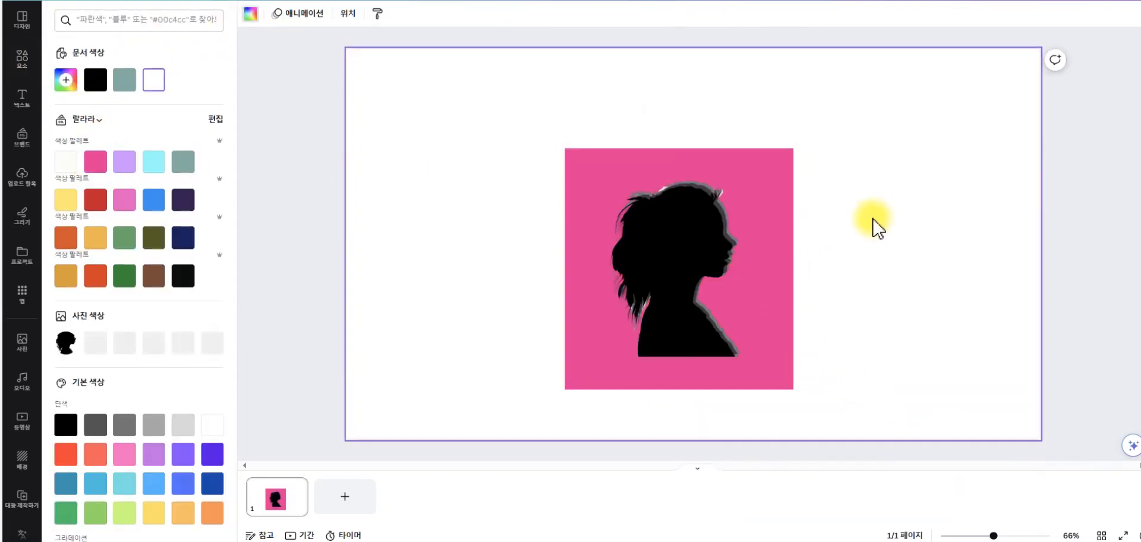
# Step: Give the silhouette image the Duotone effect with the 체리 (Cherry) preset
pyautogui.click(724, 276)
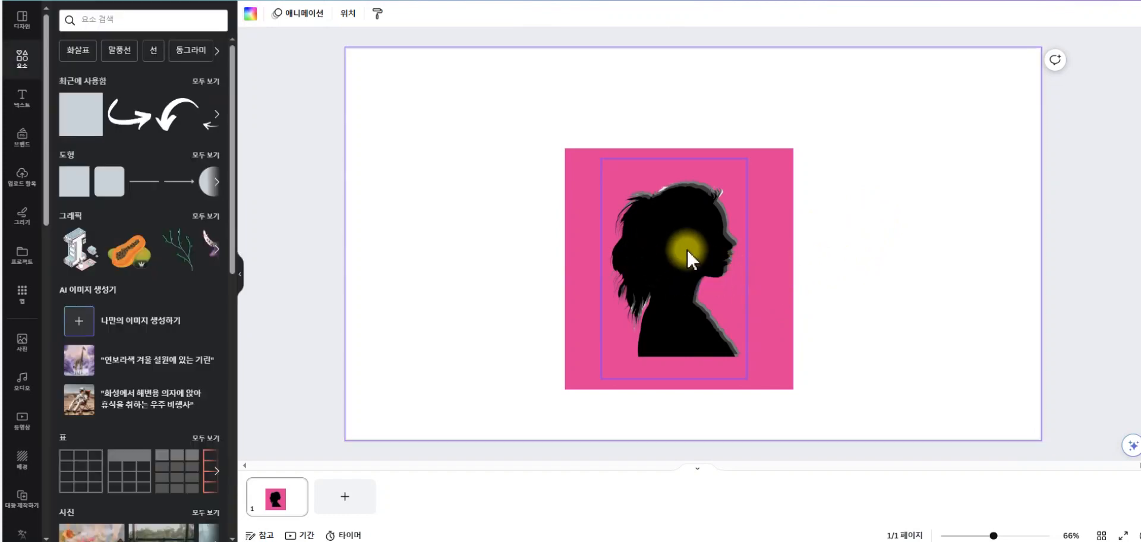
pyautogui.click(672, 259)
pyautogui.click(259, 19)
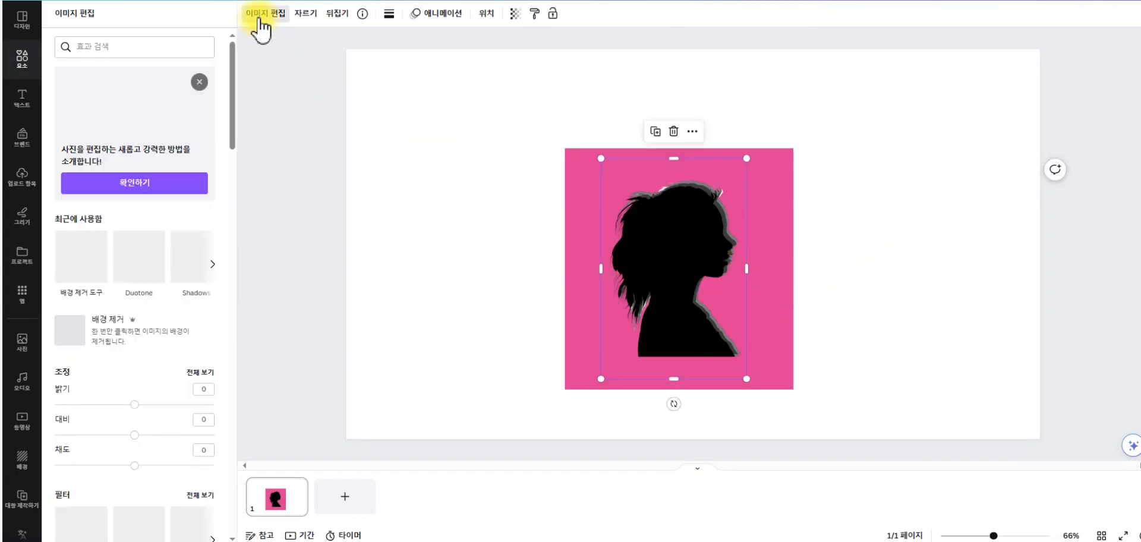
pyautogui.scroll(-1, 155, 333)
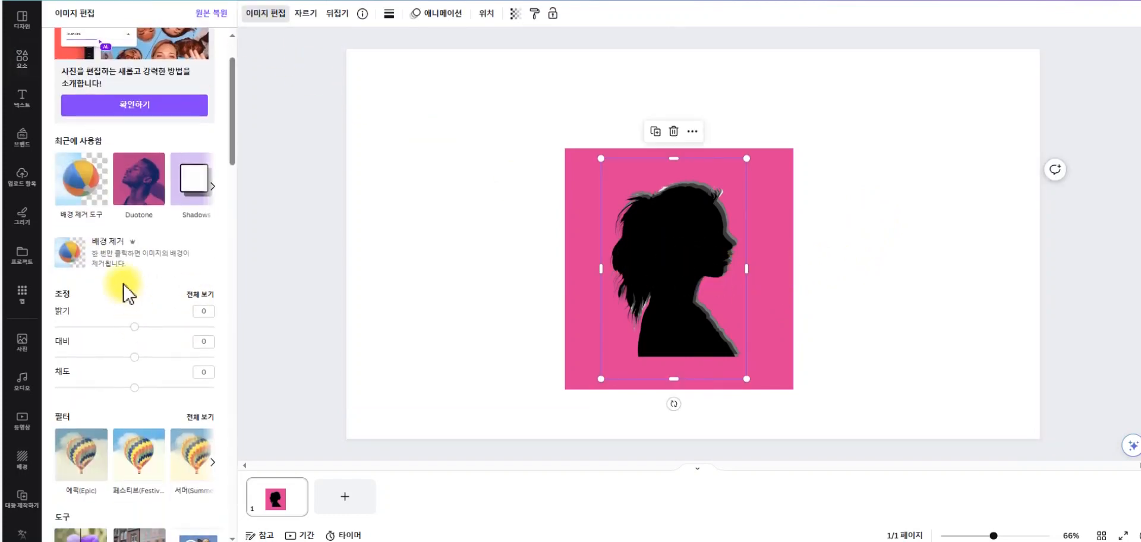
pyautogui.scroll(-7, 178, 382)
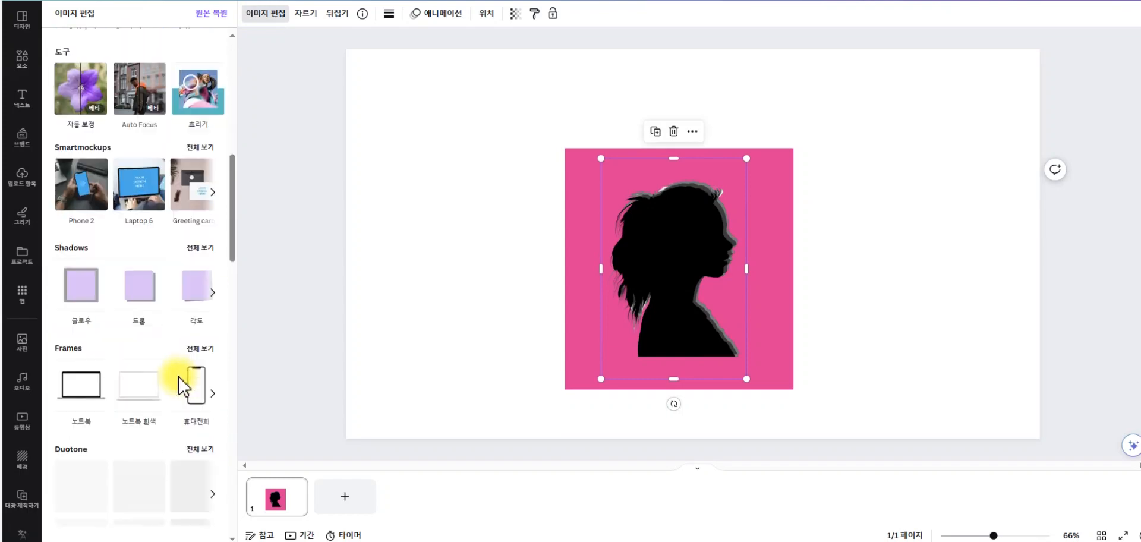
pyautogui.scroll(-2, 152, 404)
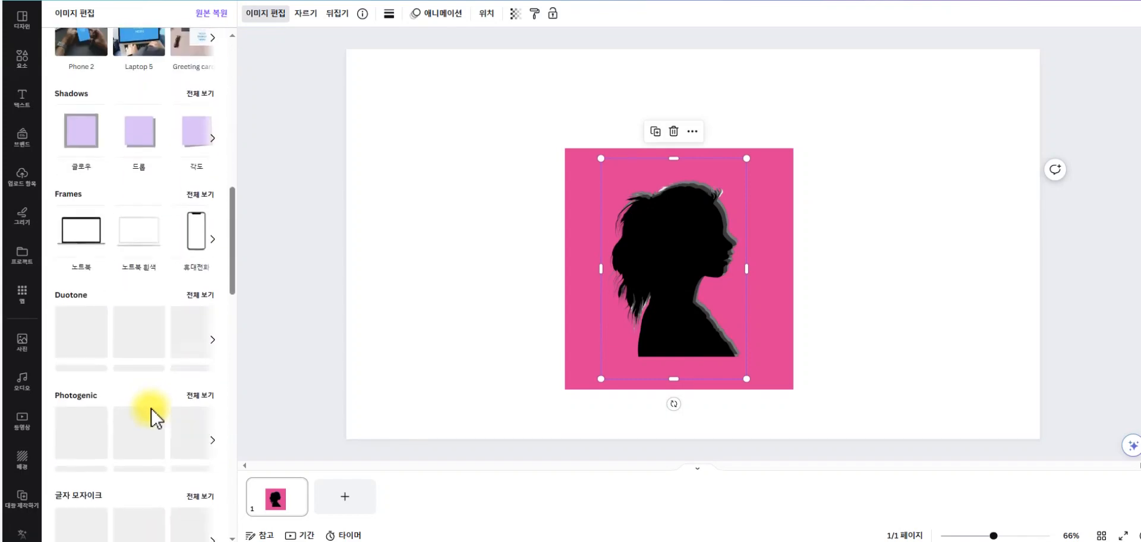
pyautogui.click(191, 294)
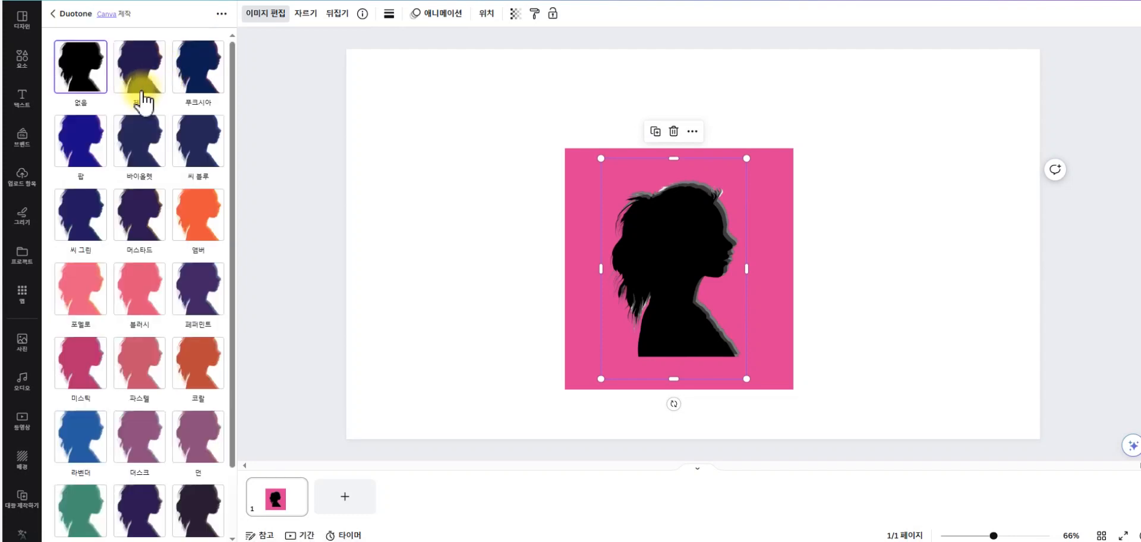
pyautogui.click(140, 91)
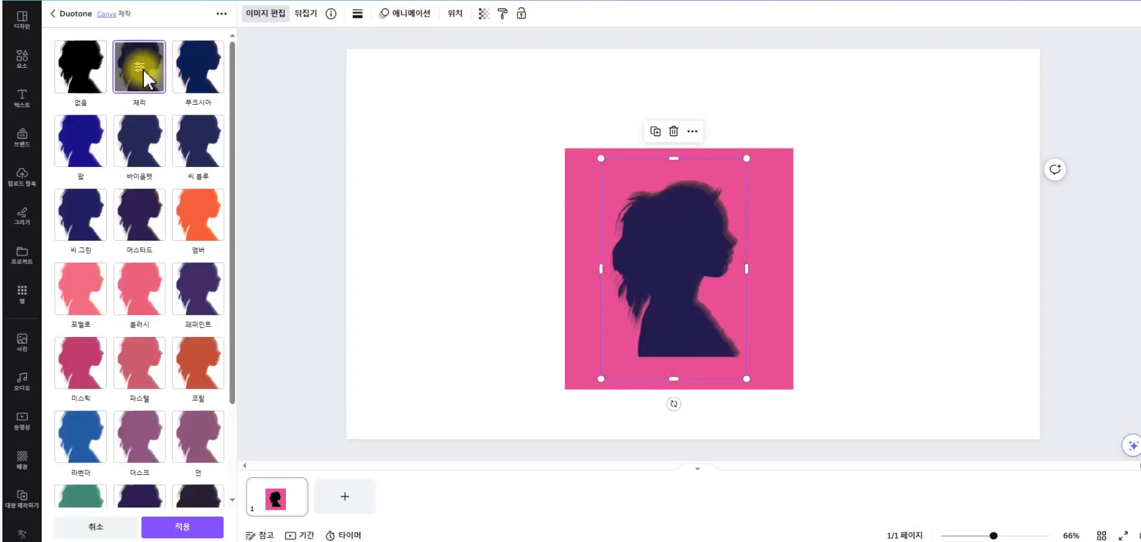
# Step: Set the highlight colour of the silhouette's Duotone effect to white
pyautogui.click(141, 68)
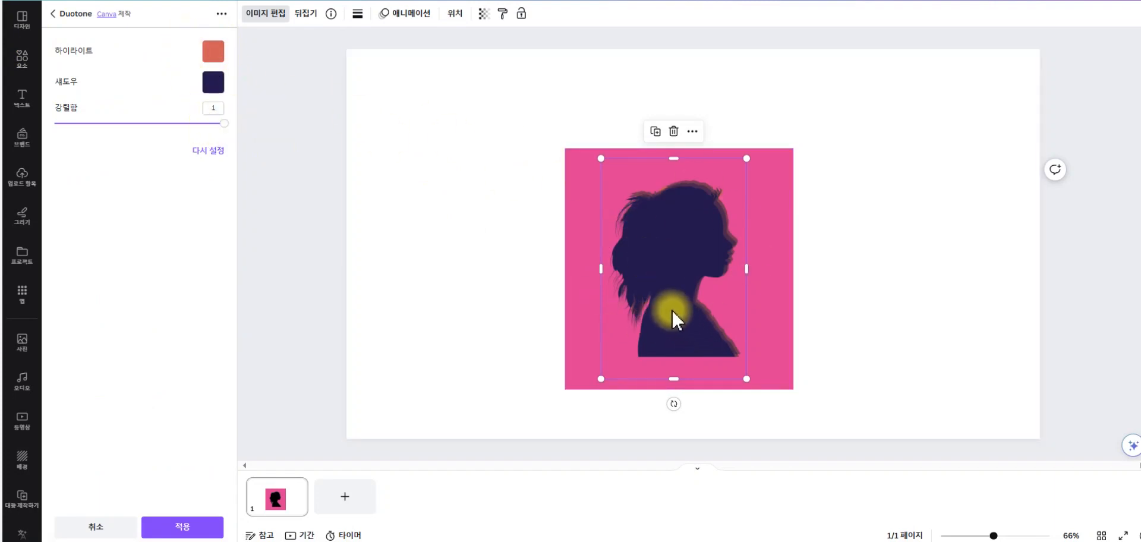
pyautogui.click(214, 52)
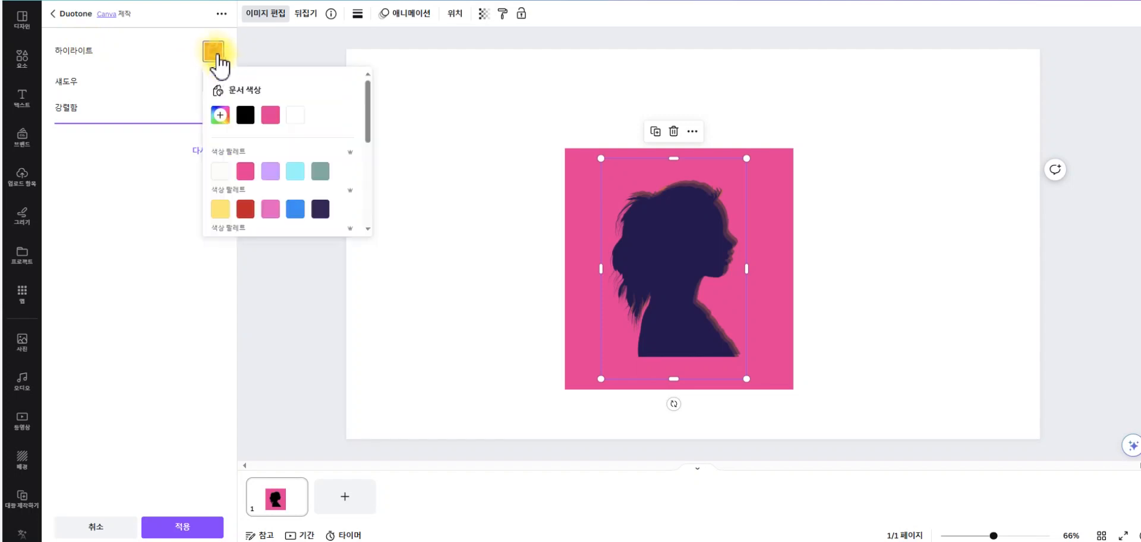
pyautogui.moveTo(375, 127); pyautogui.dragTo(377, 219)
pyautogui.click(344, 143)
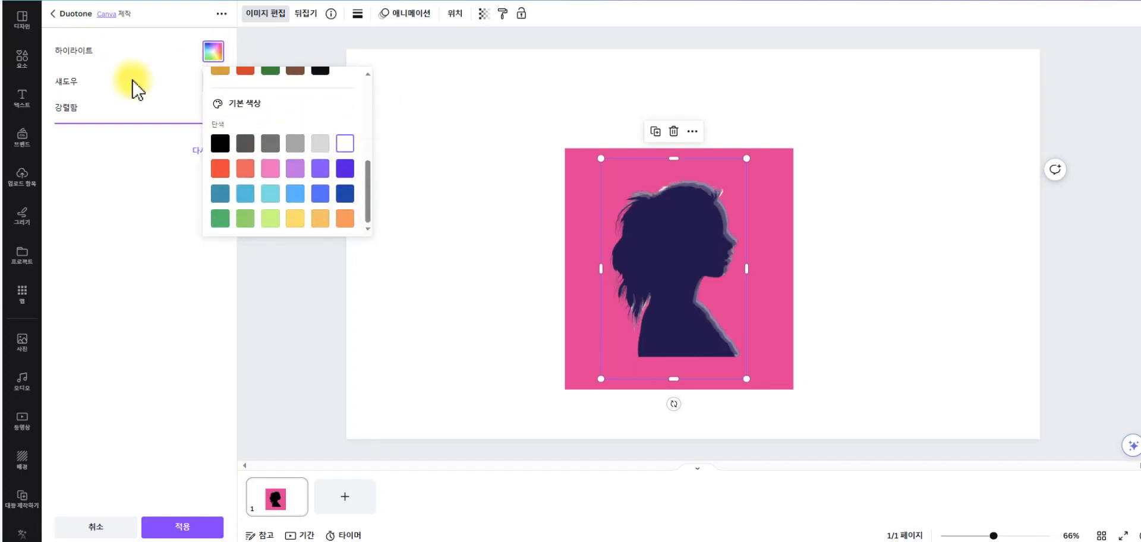
# Step: Set the shadow colour of the silhouette's Duotone effect to white and leave the image editing
pyautogui.click(135, 84)
pyautogui.click(214, 82)
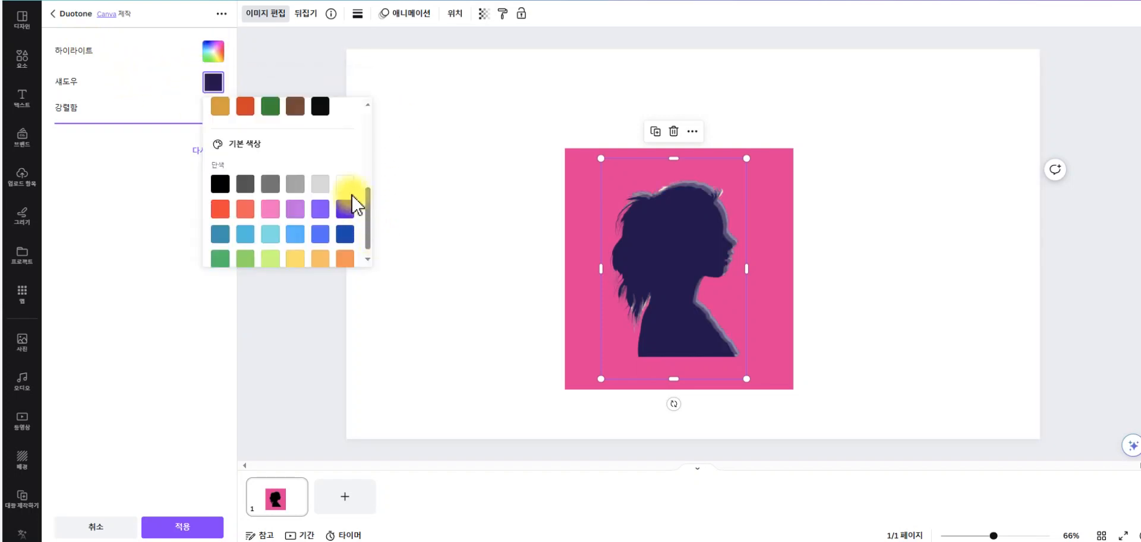
pyautogui.click(345, 184)
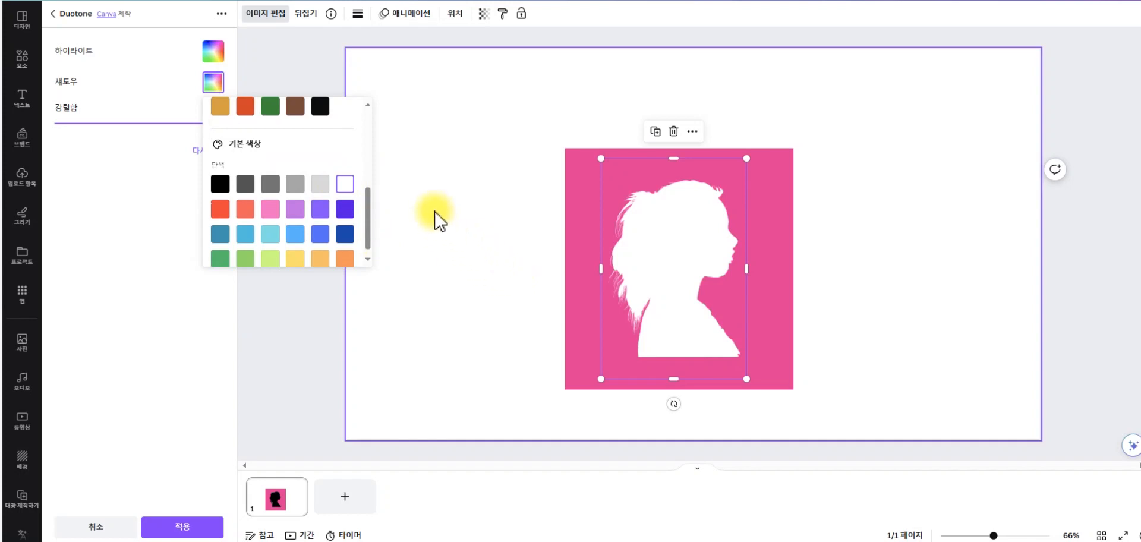
pyautogui.click(443, 223)
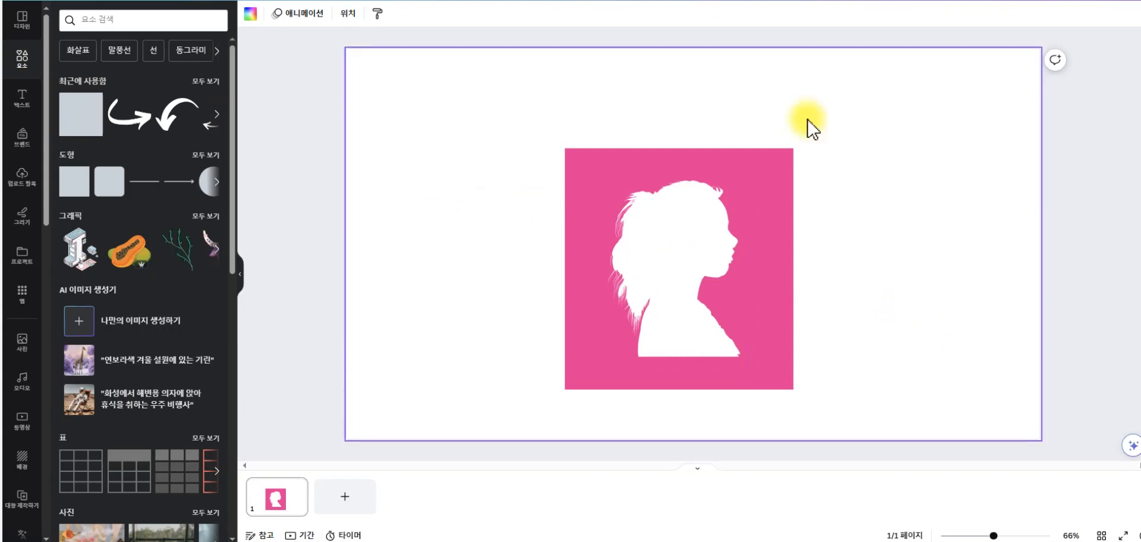
# Step: Download the design as a PNG file at its default size
pyautogui.click(1136, 6)
pyautogui.click(1065, 186)
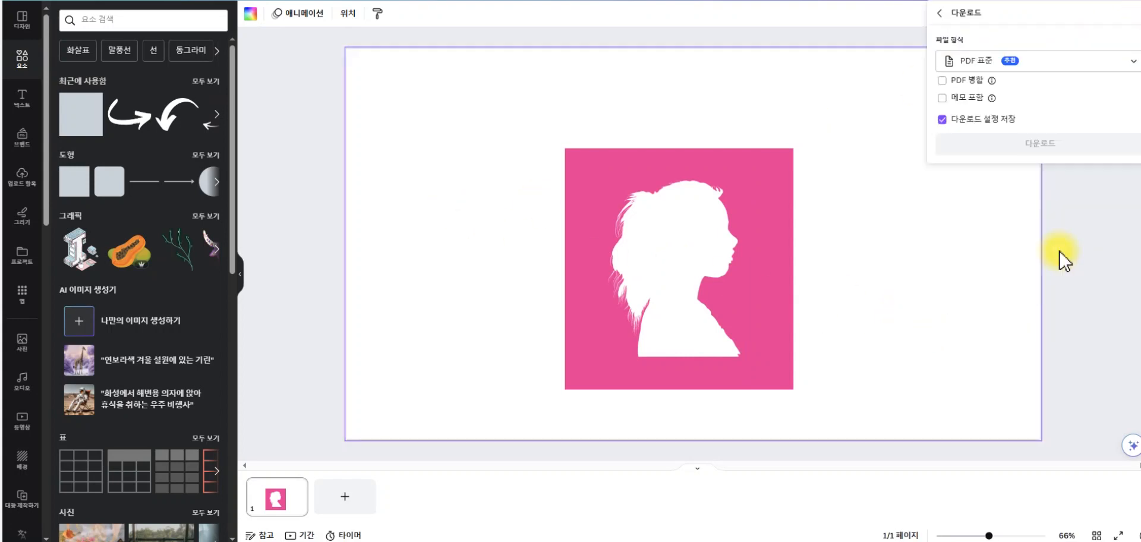
pyautogui.click(1056, 65)
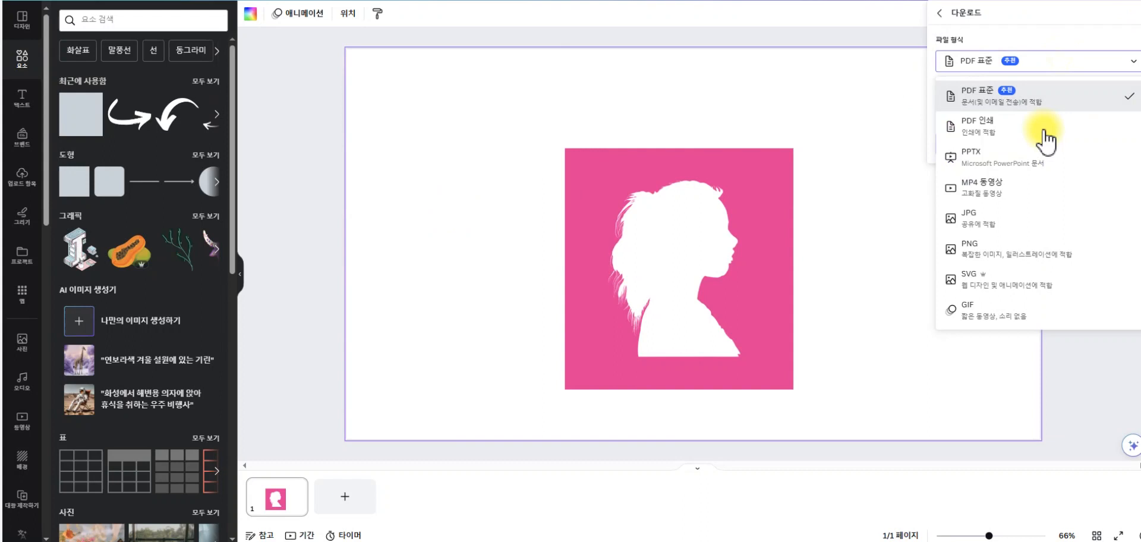
pyautogui.click(1042, 252)
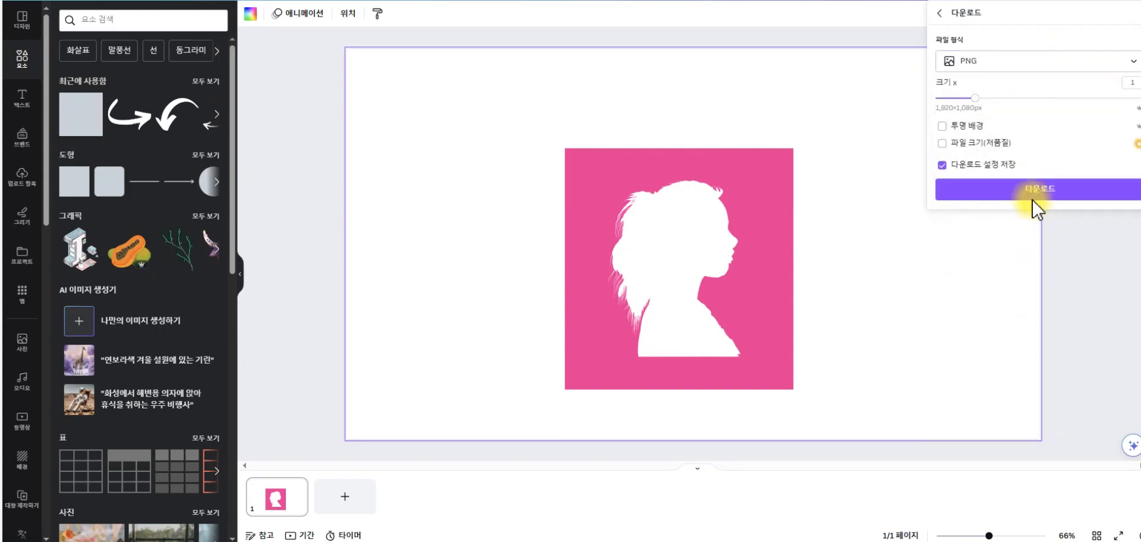
pyautogui.click(1019, 191)
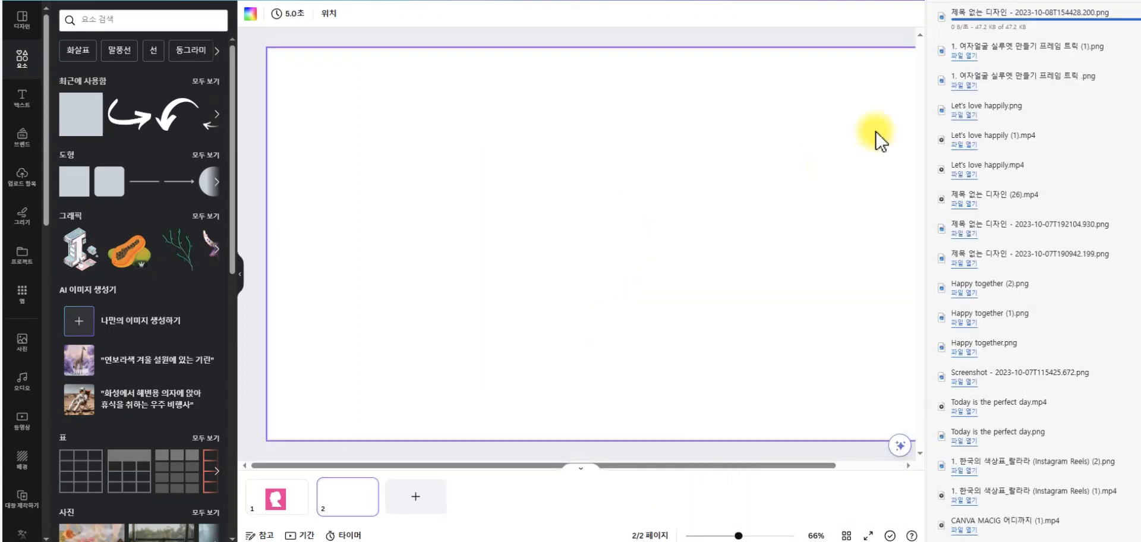
# Step: Place the downloaded PNG on the new blank second page and remove its background
pyautogui.moveTo(968, 27); pyautogui.dragTo(560, 195)
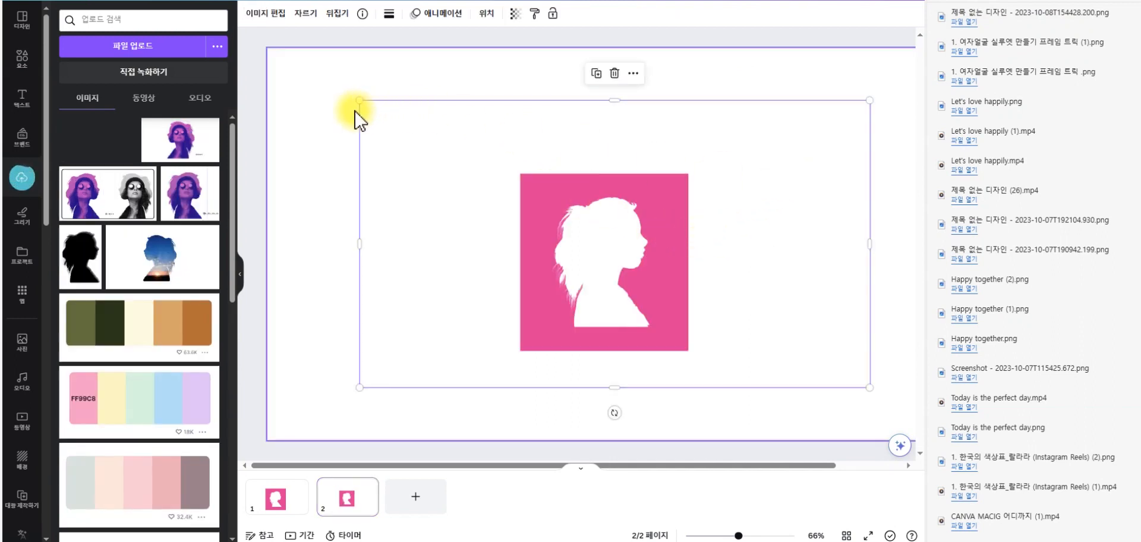
pyautogui.click(269, 23)
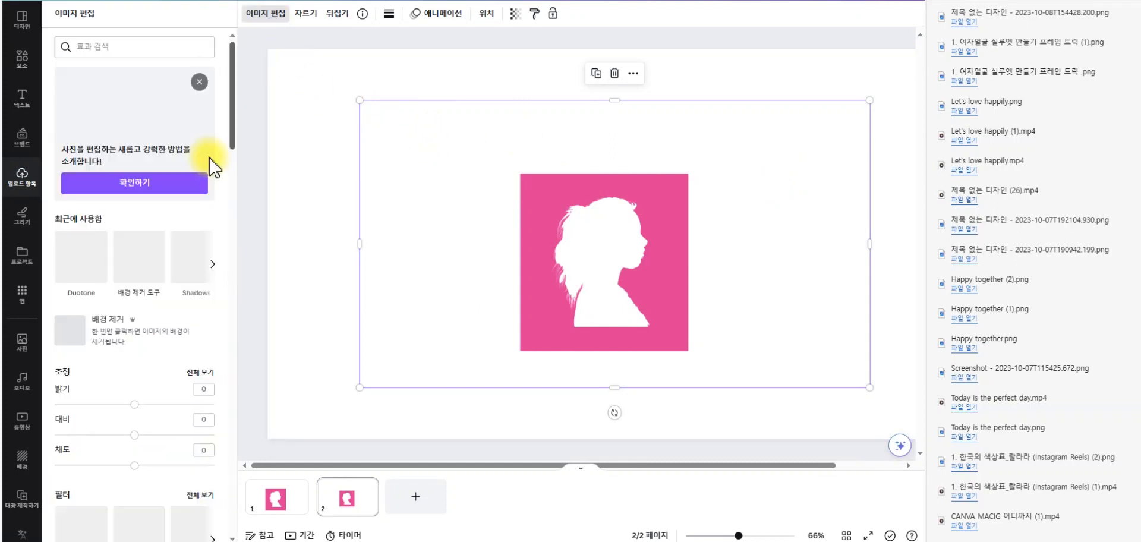
pyautogui.click(138, 259)
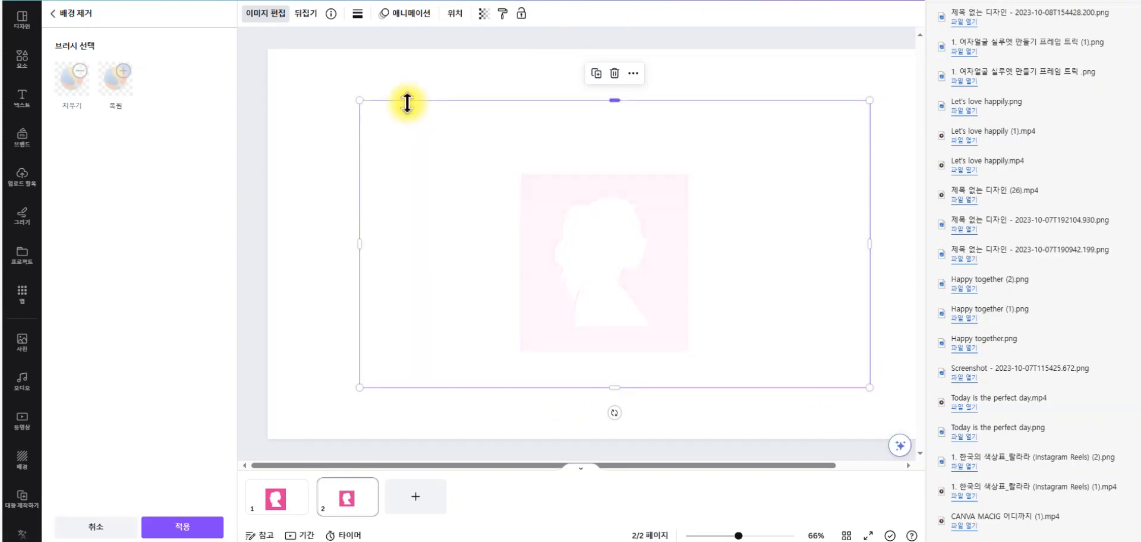
# Step: Fill the second page's background with the brand palette's dark purple
pyautogui.click(308, 107)
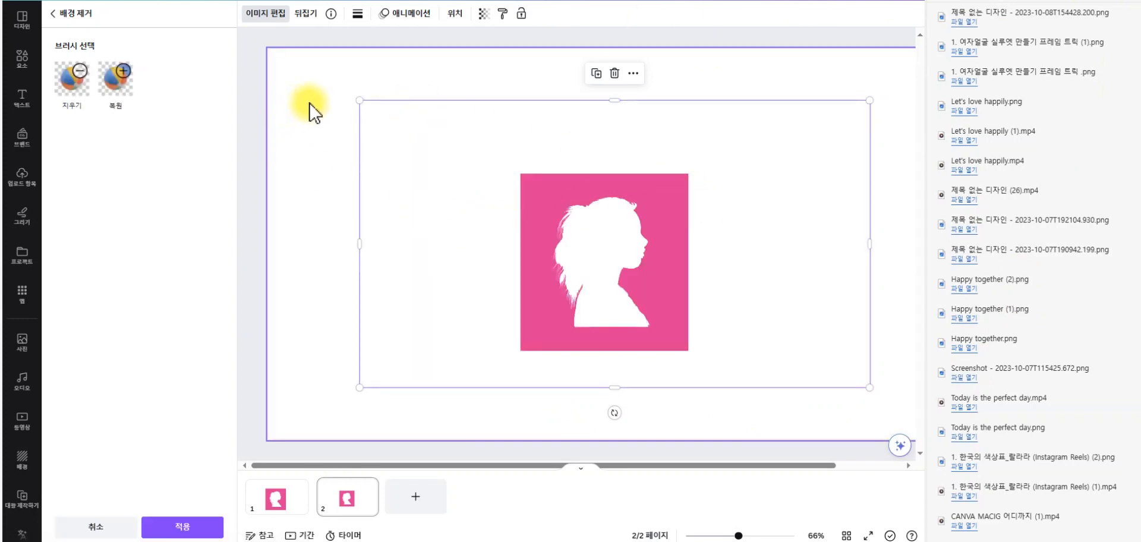
pyautogui.click(251, 13)
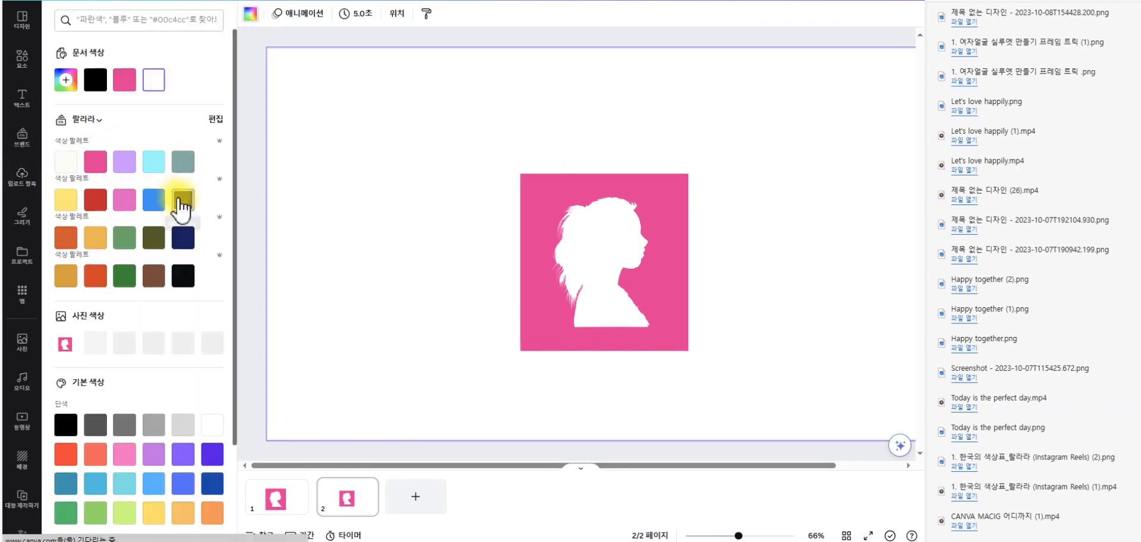
pyautogui.click(183, 200)
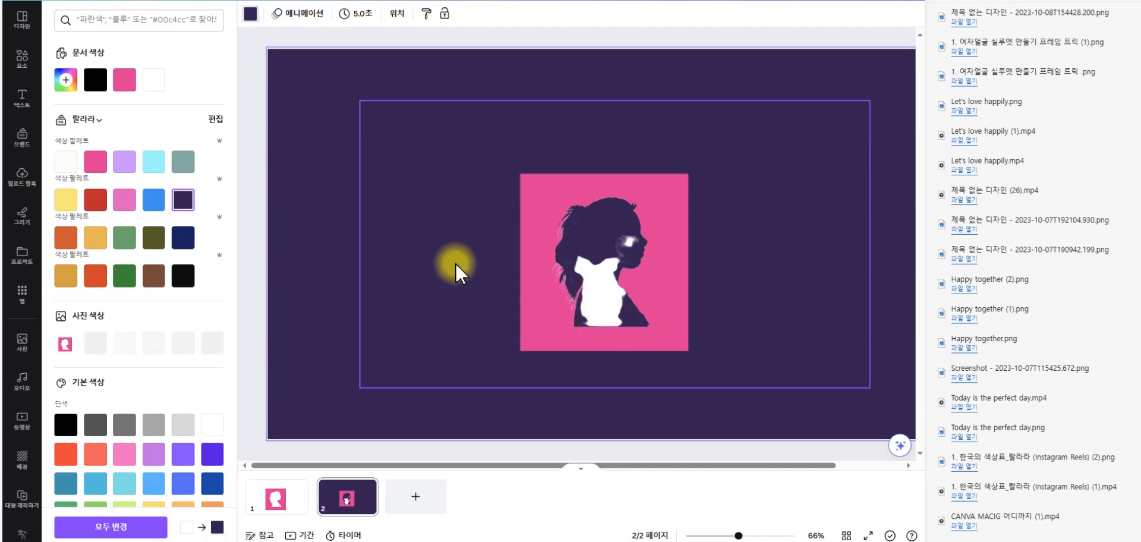
# Step: Erase the leftover white from the silhouette's neck and body with the background remover's Erase brush at size 10
pyautogui.click(580, 223)
pyautogui.click(262, 18)
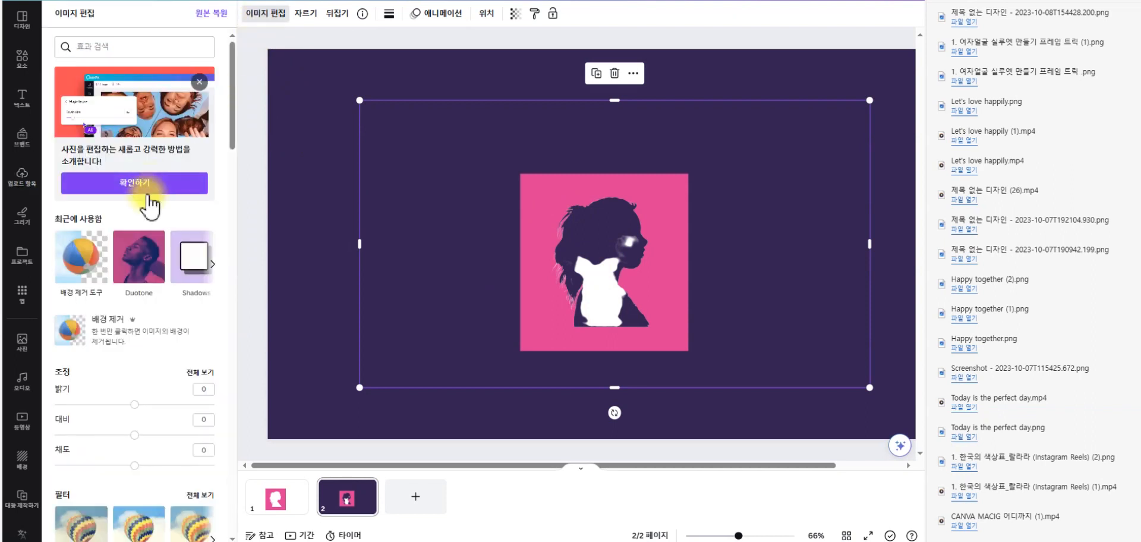
pyautogui.click(162, 340)
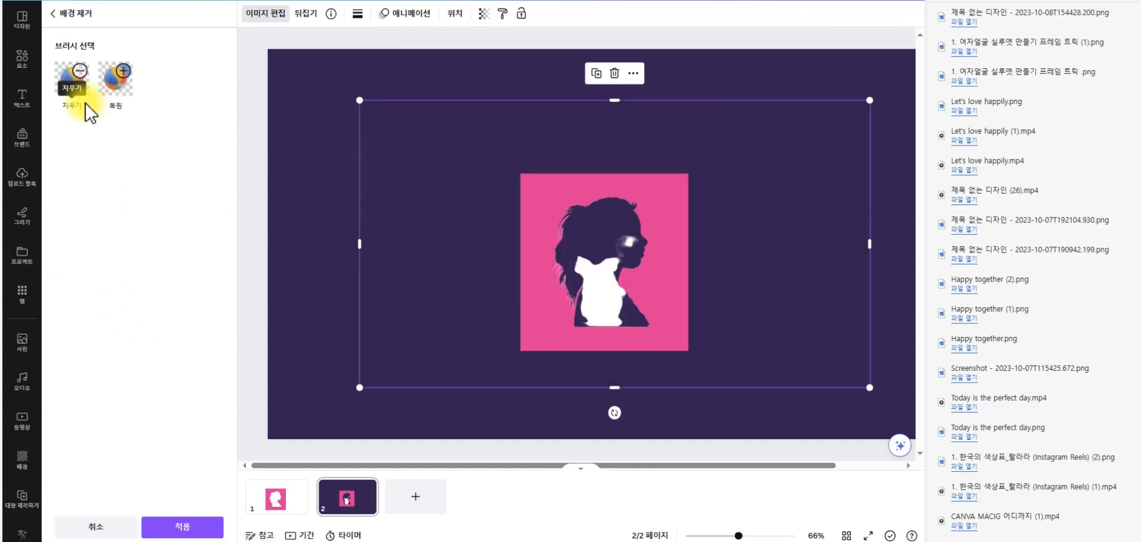
pyautogui.click(75, 80)
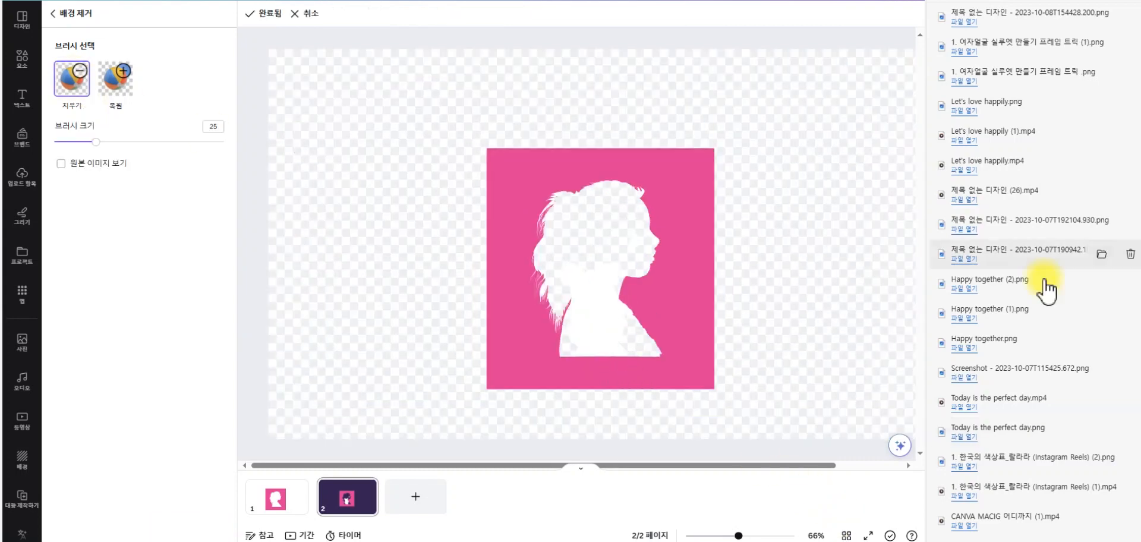
pyautogui.click(1128, 1)
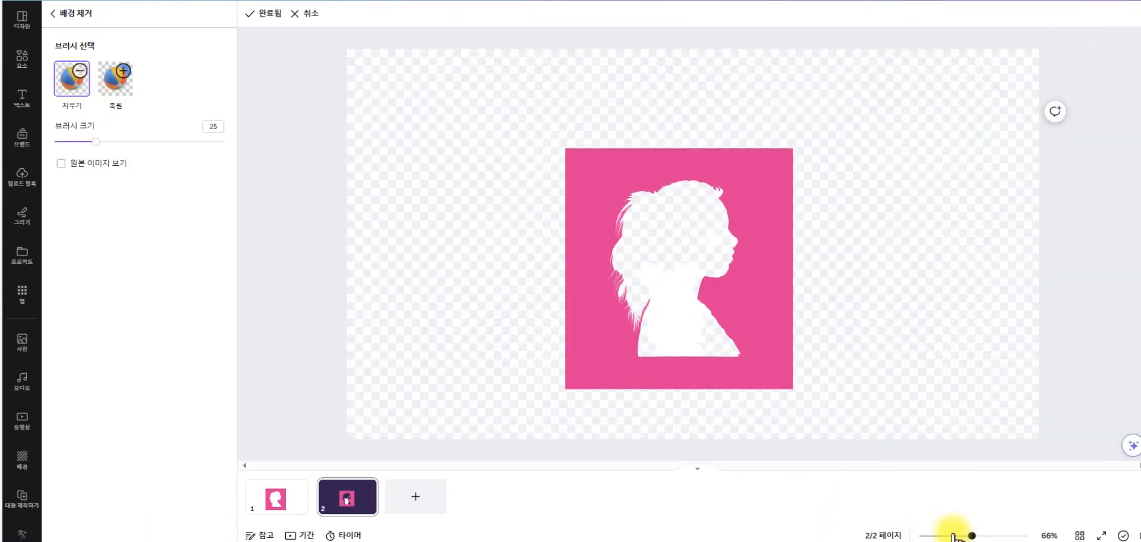
pyautogui.moveTo(972, 535); pyautogui.dragTo(984, 536)
pyautogui.click(999, 536)
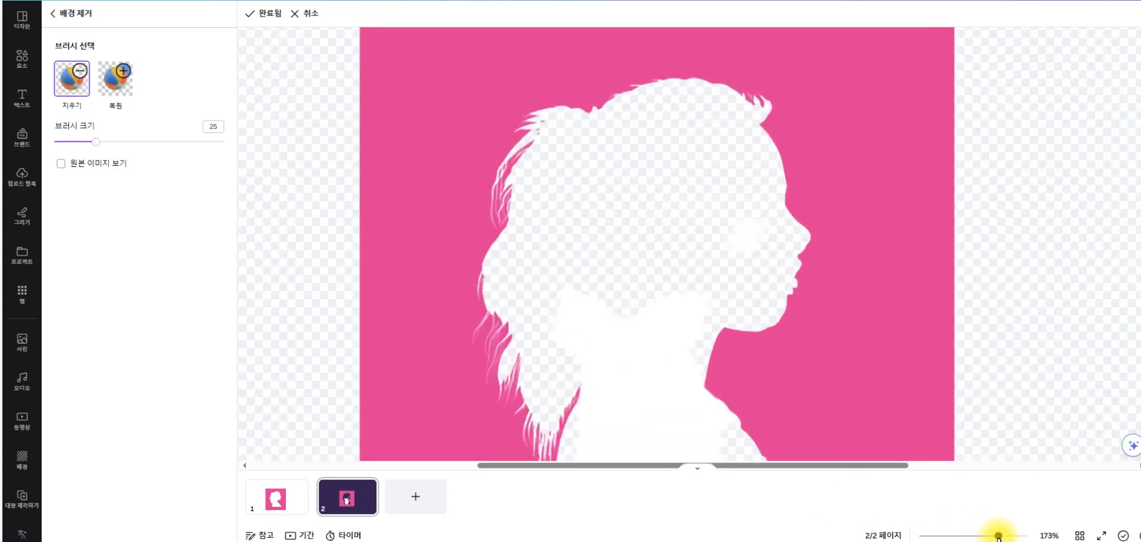
pyautogui.scroll(-4, 917, 285)
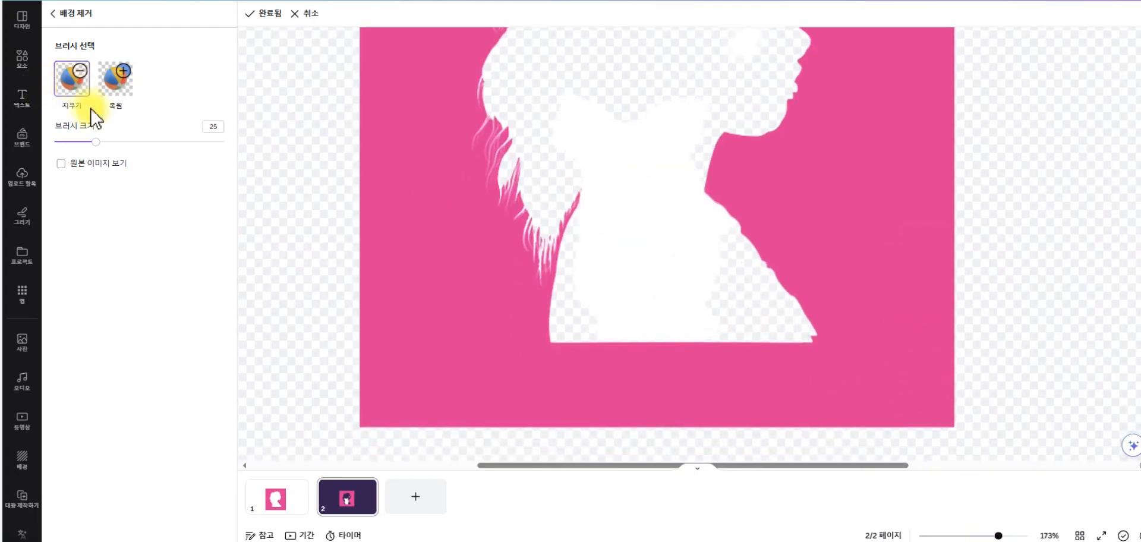
pyautogui.moveTo(96, 141); pyautogui.dragTo(77, 143)
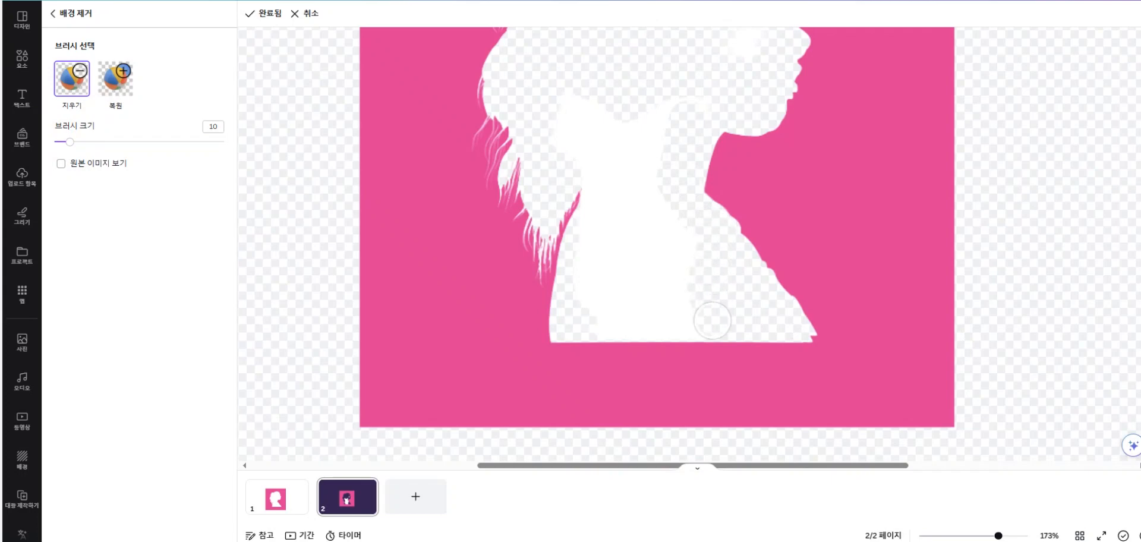
pyautogui.moveTo(599, 211)
pyautogui.mouseDown()
pyautogui.moveTo(649, 215)
pyautogui.moveTo(568, 117)
pyautogui.moveTo(676, 247)
pyautogui.mouseUp()
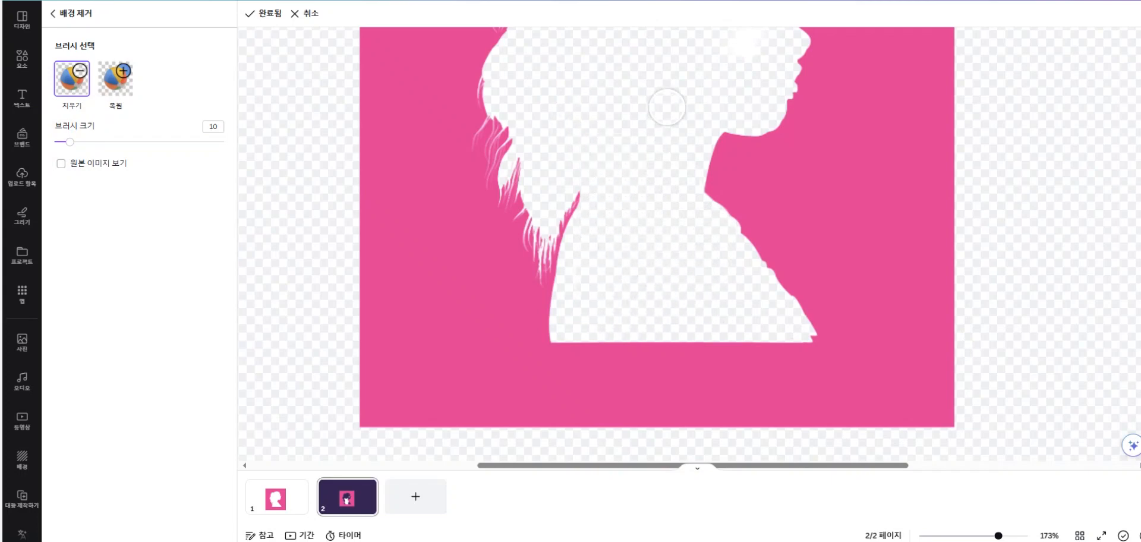
# Step: Erase the remaining white spot on the silhouette's face and finish the background removal touch-up
pyautogui.scroll(3, 668, 107)
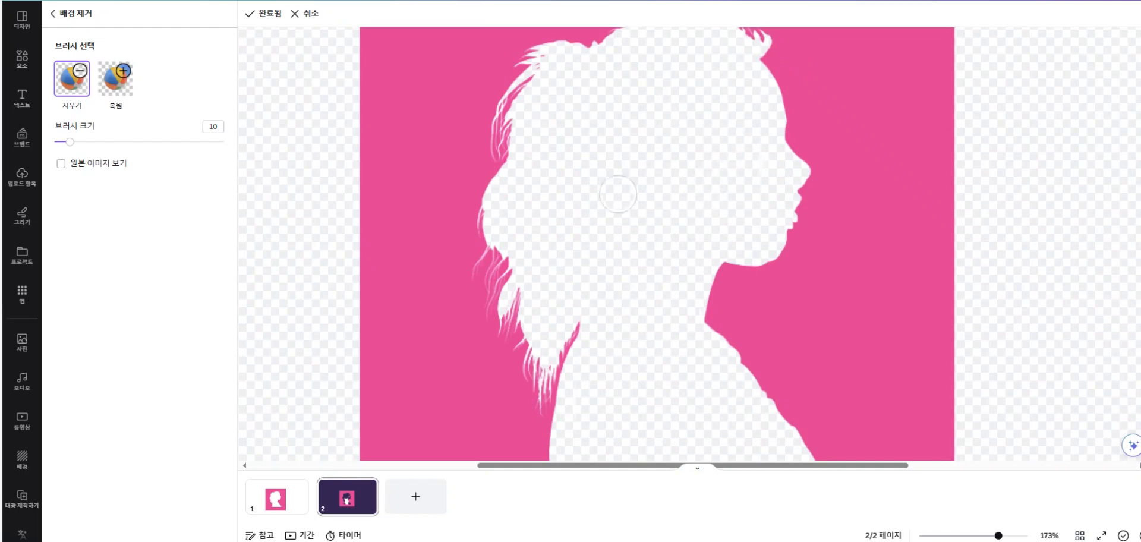
pyautogui.scroll(-3, 632, 224)
pyautogui.click(254, 13)
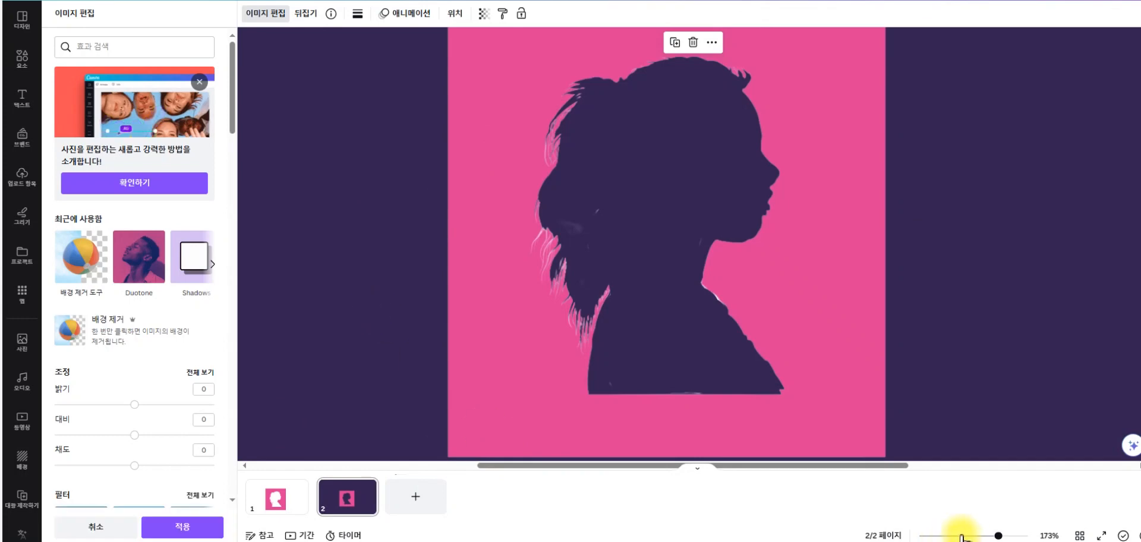
# Step: Set the second page's background to white, and enlarge the frame image cropped to its pink rectangle
pyautogui.moveTo(962, 537); pyautogui.dragTo(970, 538)
pyautogui.click(321, 73)
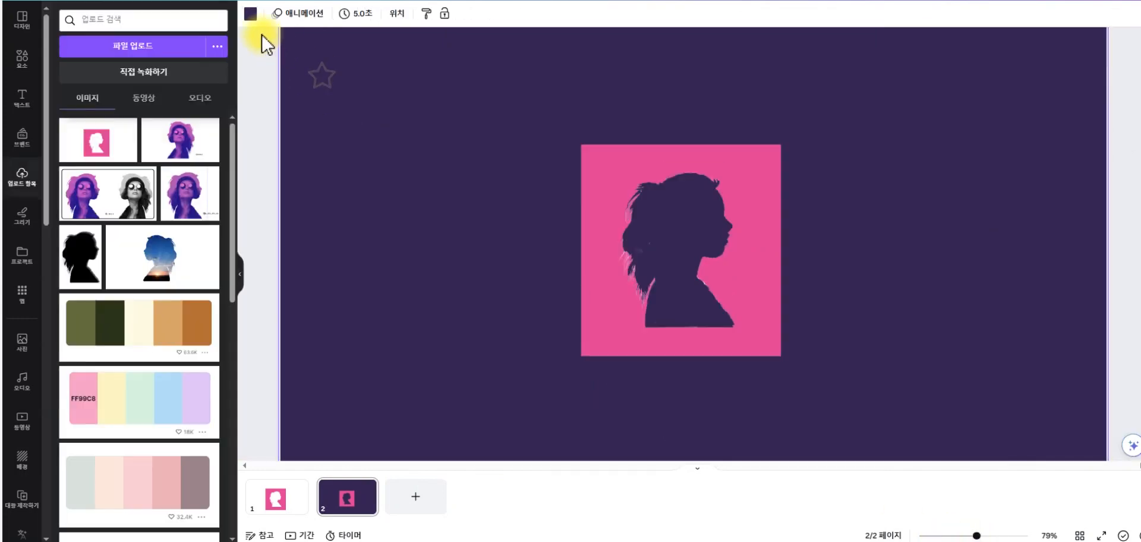
pyautogui.click(251, 13)
pyautogui.click(185, 81)
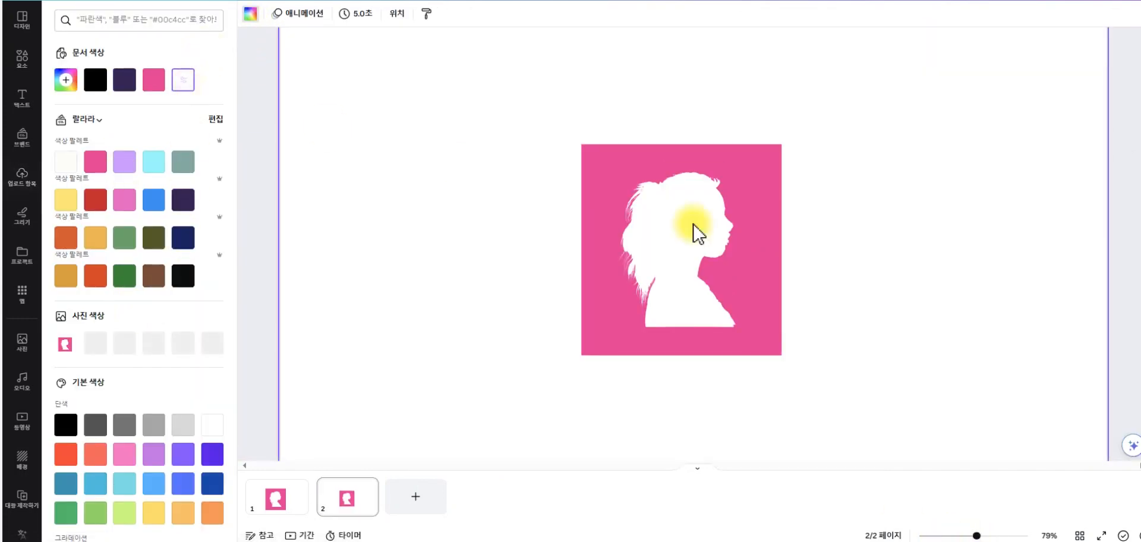
pyautogui.click(573, 280)
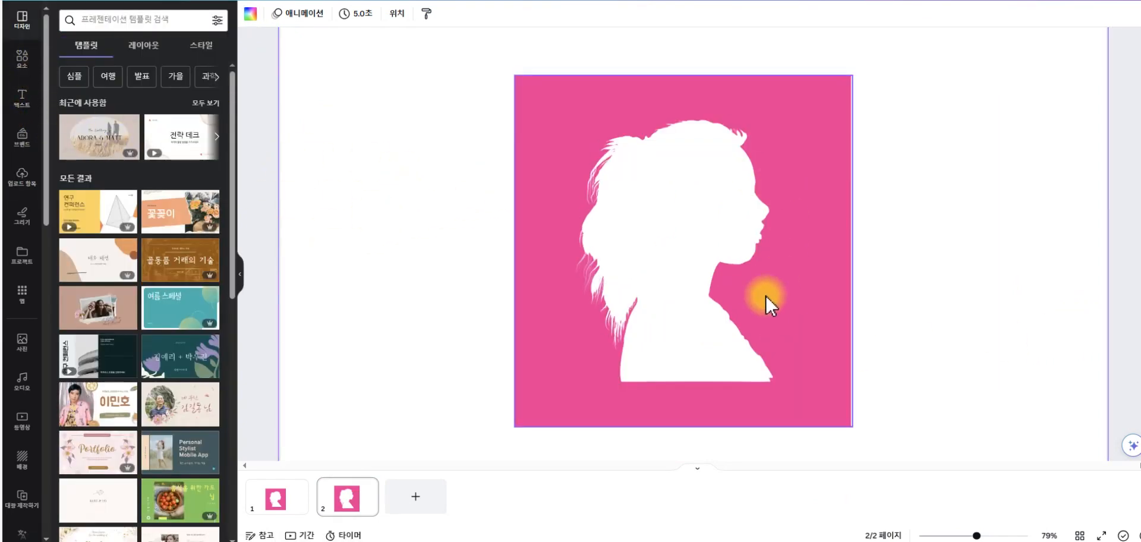
# Step: Search the elements for 연인 and limit the results to photos
pyautogui.click(121, 19)
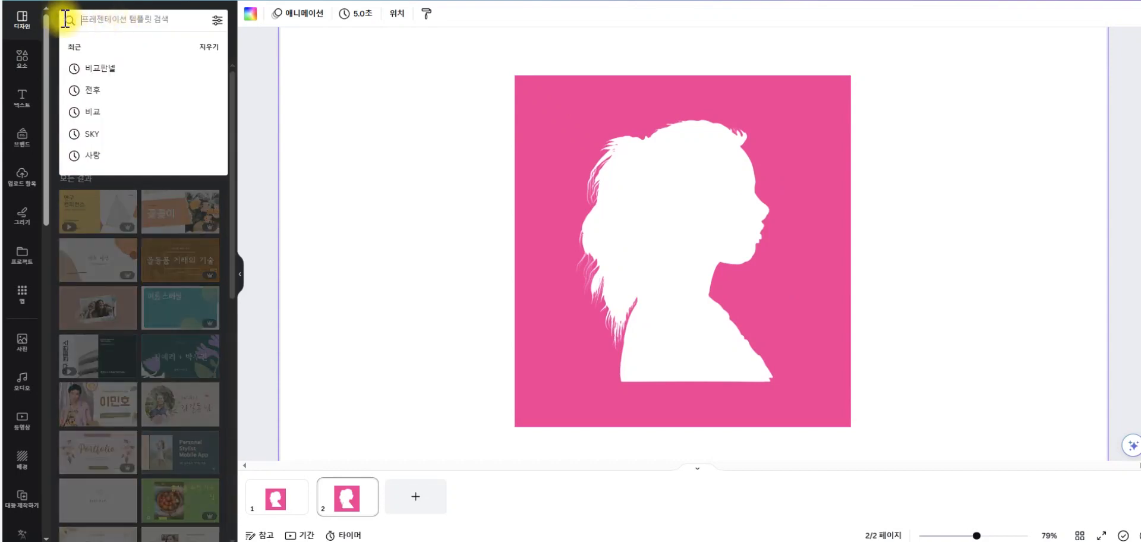
pyautogui.click(21, 57)
pyautogui.click(112, 19)
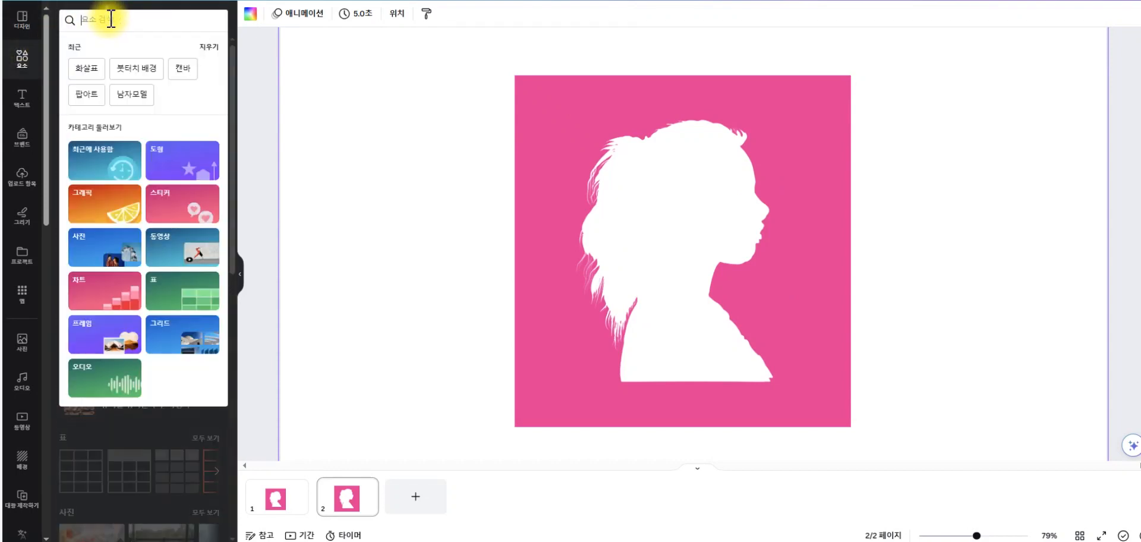
pyautogui.write('연인')
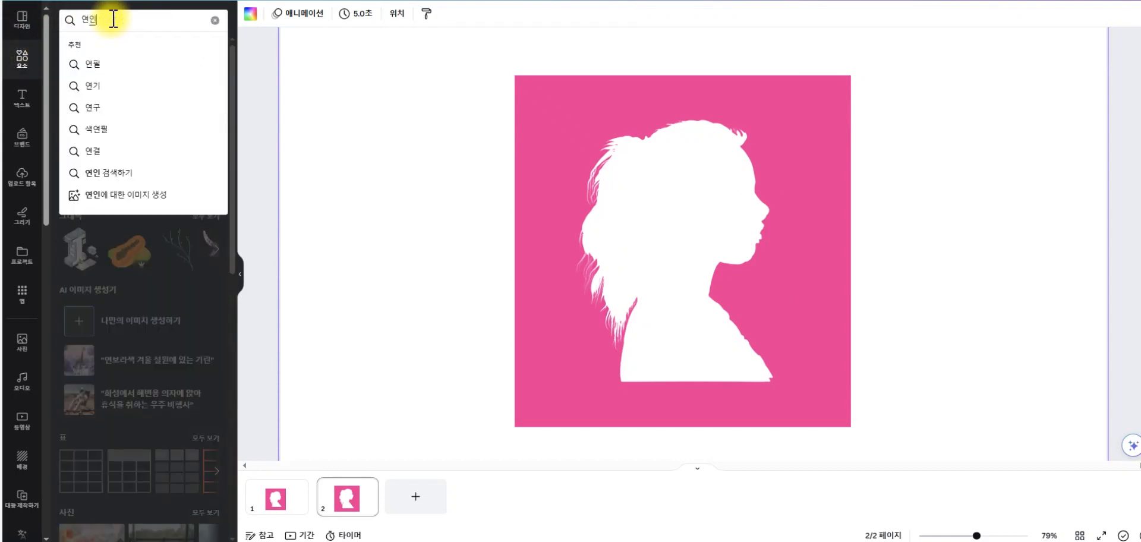
pyautogui.press('Return')
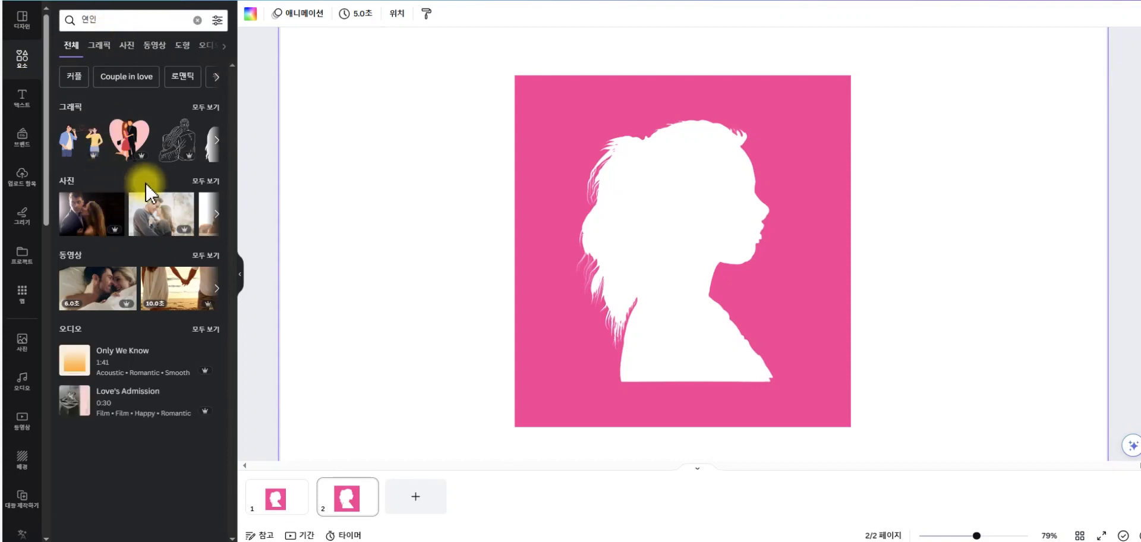
pyautogui.click(126, 51)
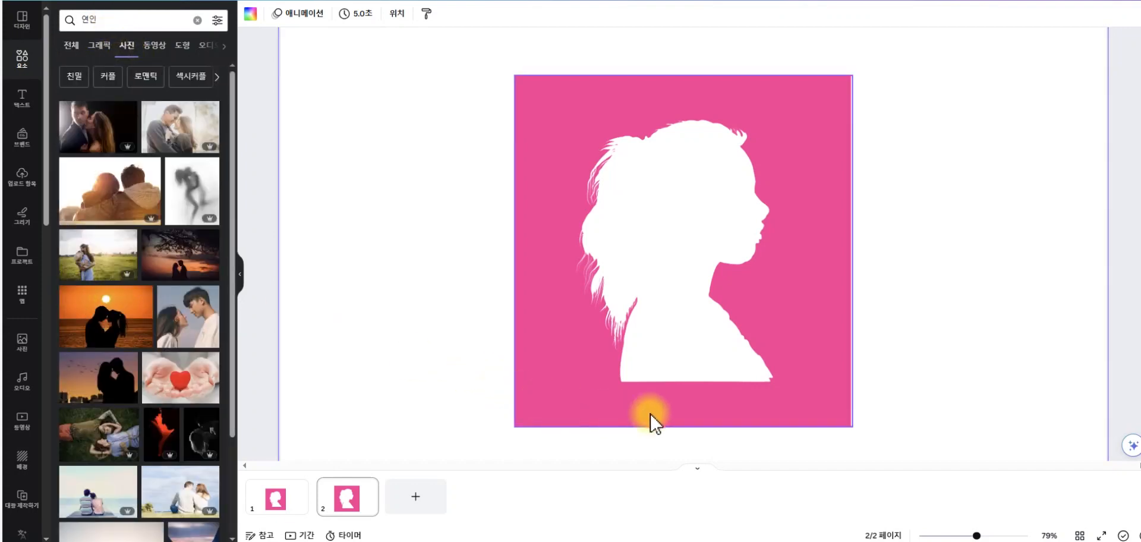
# Step: Add the photo of a couple silhouetted against the orange sea sunset and position it over the pink frame
pyautogui.click(517, 424)
pyautogui.click(119, 318)
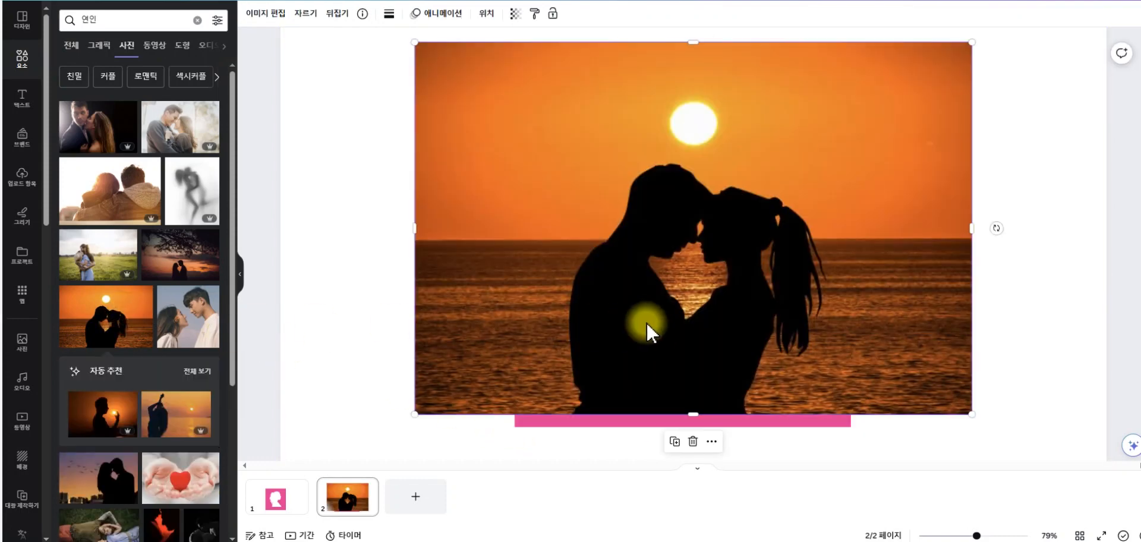
pyautogui.moveTo(664, 321); pyautogui.dragTo(670, 334)
pyautogui.click(355, 195)
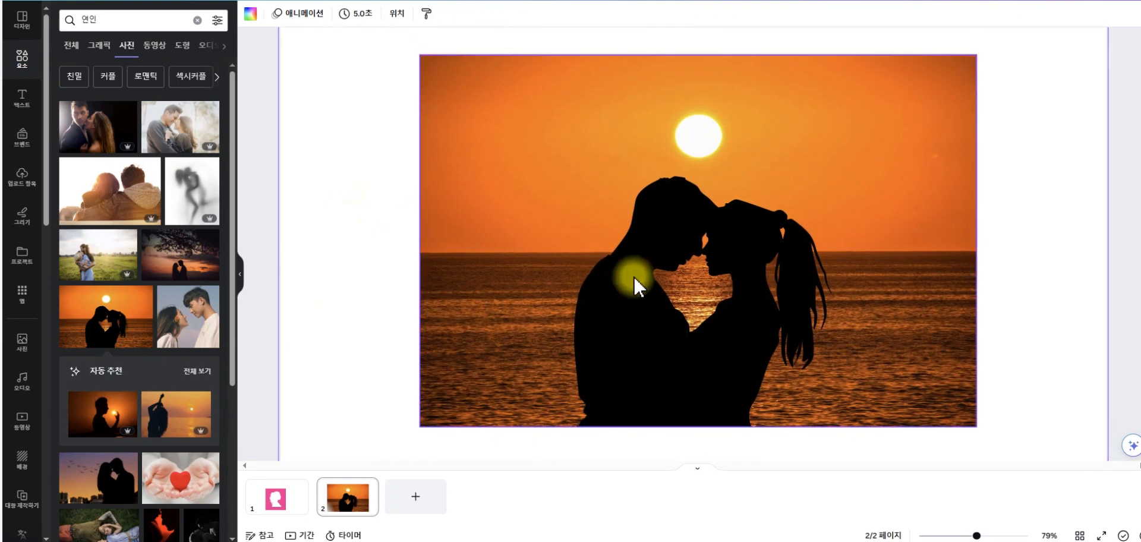
# Step: Send the couple photo behind the pink frame and select the frame image
pyautogui.click(637, 286)
pyautogui.rightClick(563, 276)
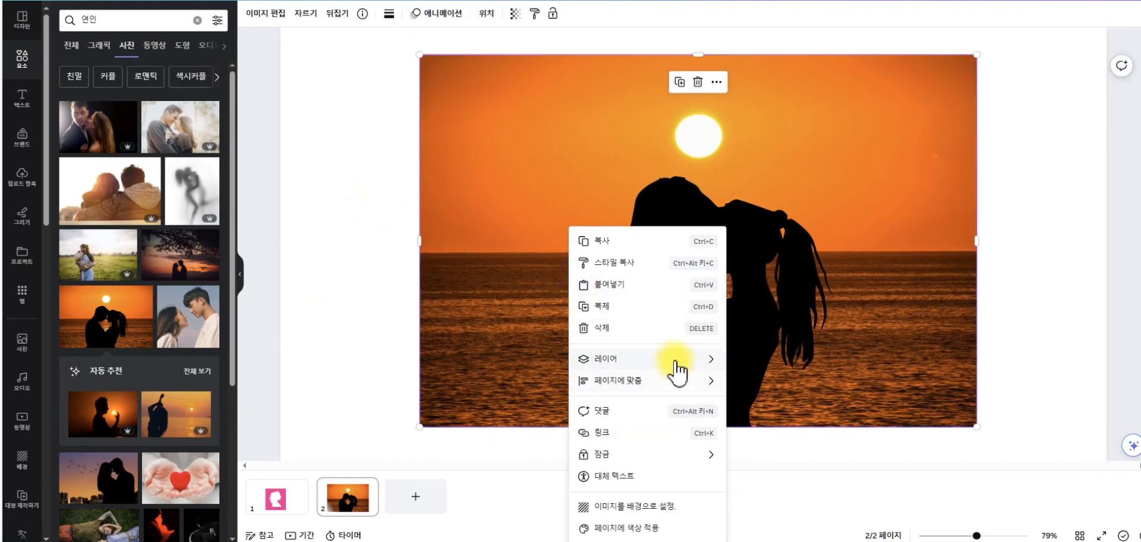
pyautogui.moveTo(677, 370)
pyautogui.click(784, 433)
pyautogui.click(704, 351)
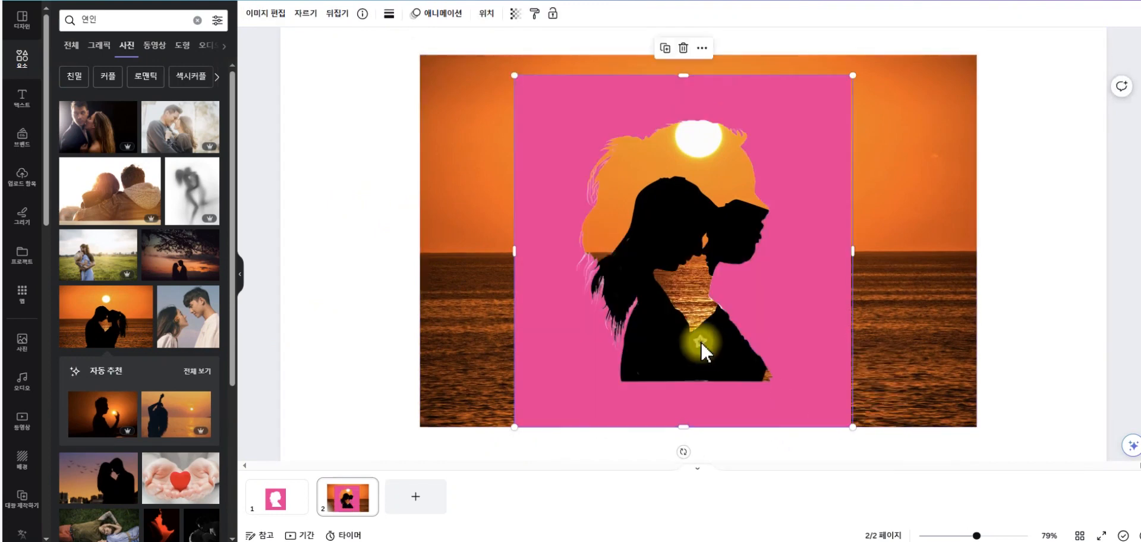
# Step: Enlarge the pink frame, and shrink, crop and reposition the couple photo so it shows only through the frame's silhouette opening
pyautogui.moveTo(853, 75); pyautogui.dragTo(871, 55)
pyautogui.moveTo(872, 426); pyautogui.dragTo(894, 449)
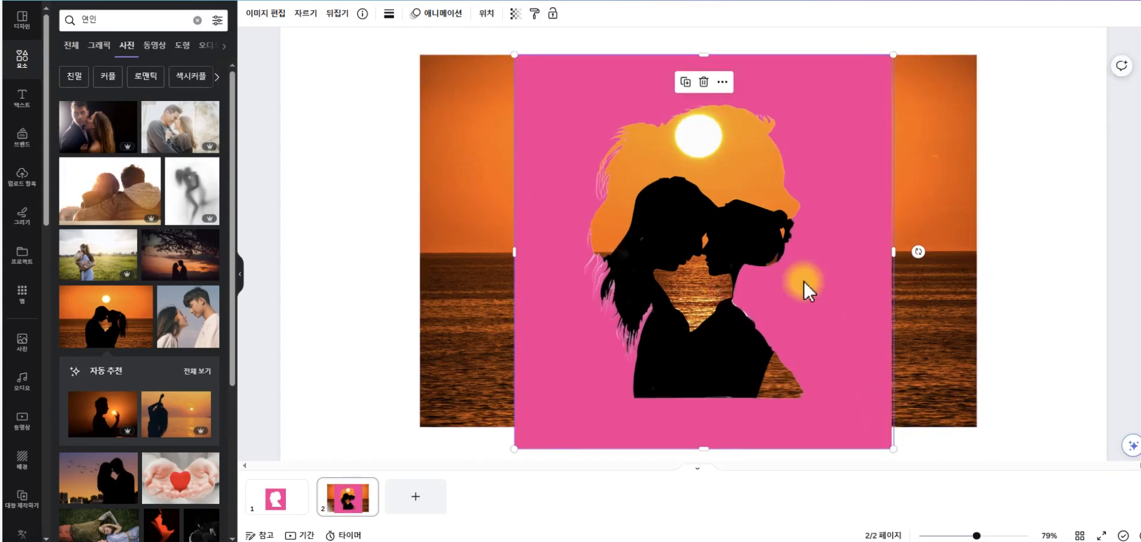
pyautogui.click(910, 71)
pyautogui.moveTo(977, 55); pyautogui.dragTo(897, 108)
pyautogui.moveTo(421, 268); pyautogui.dragTo(523, 268)
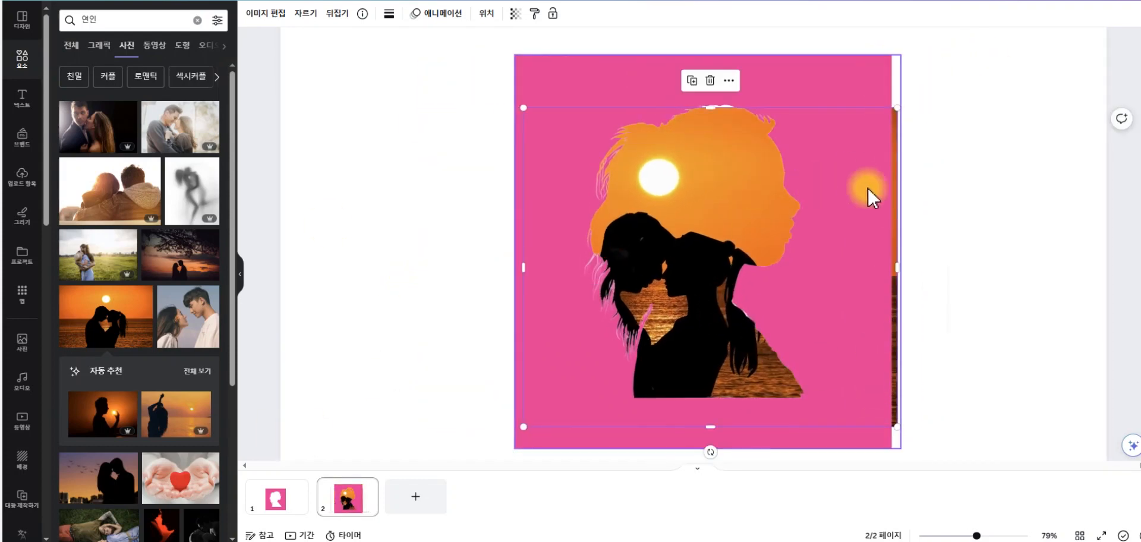
pyautogui.moveTo(870, 281); pyautogui.dragTo(881, 248)
pyautogui.moveTo(909, 394); pyautogui.dragTo(935, 418)
pyautogui.moveTo(935, 248); pyautogui.dragTo(867, 248)
pyautogui.click(926, 310)
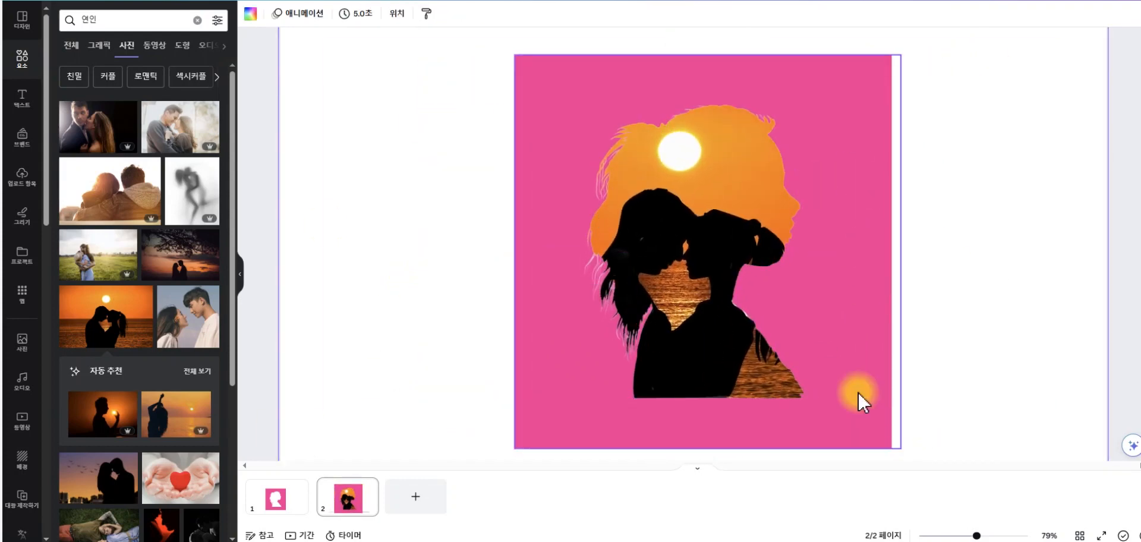
# Step: Apply the Duotone effect 체리 to the pink frame image
pyautogui.click(560, 90)
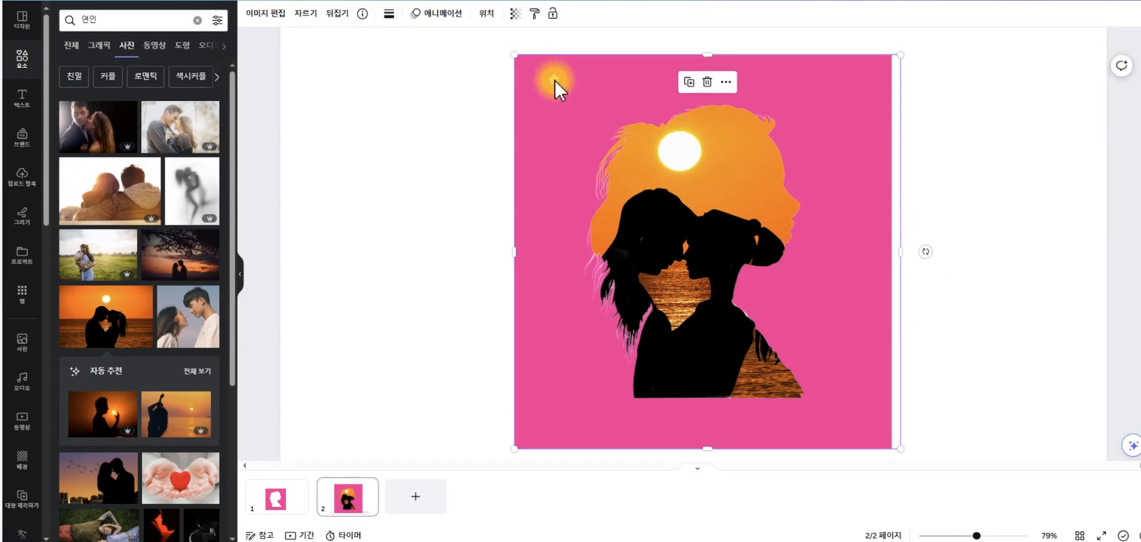
pyautogui.click(961, 536)
pyautogui.moveTo(809, 147); pyautogui.dragTo(780, 167)
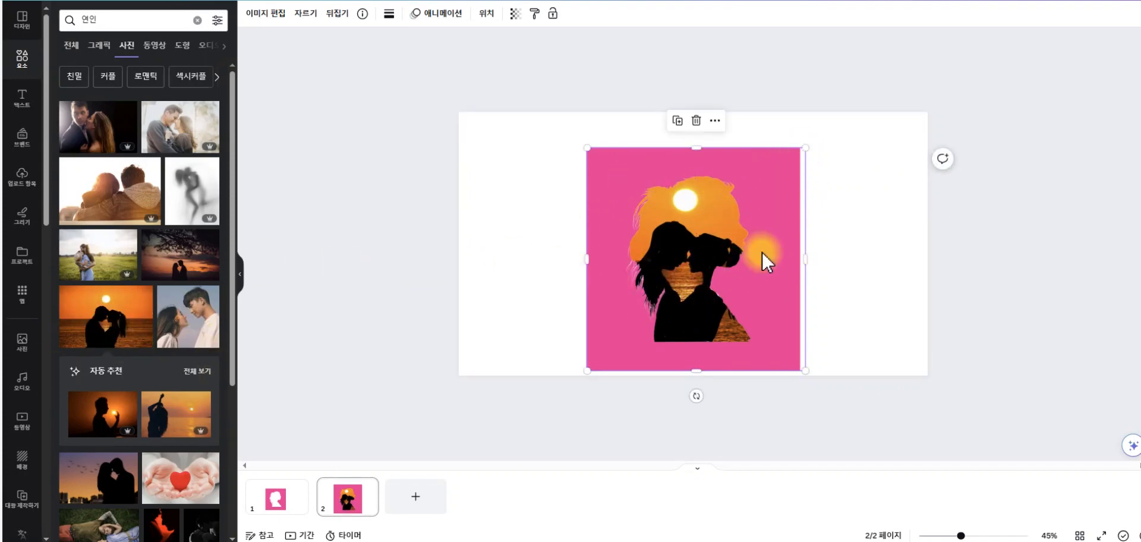
pyautogui.press('Escape')
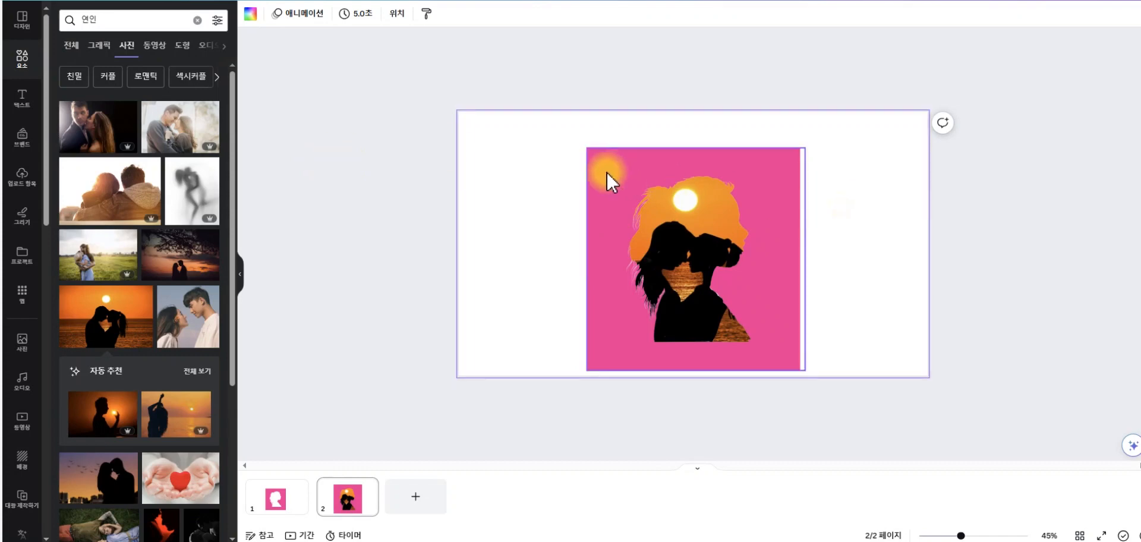
pyautogui.click(608, 257)
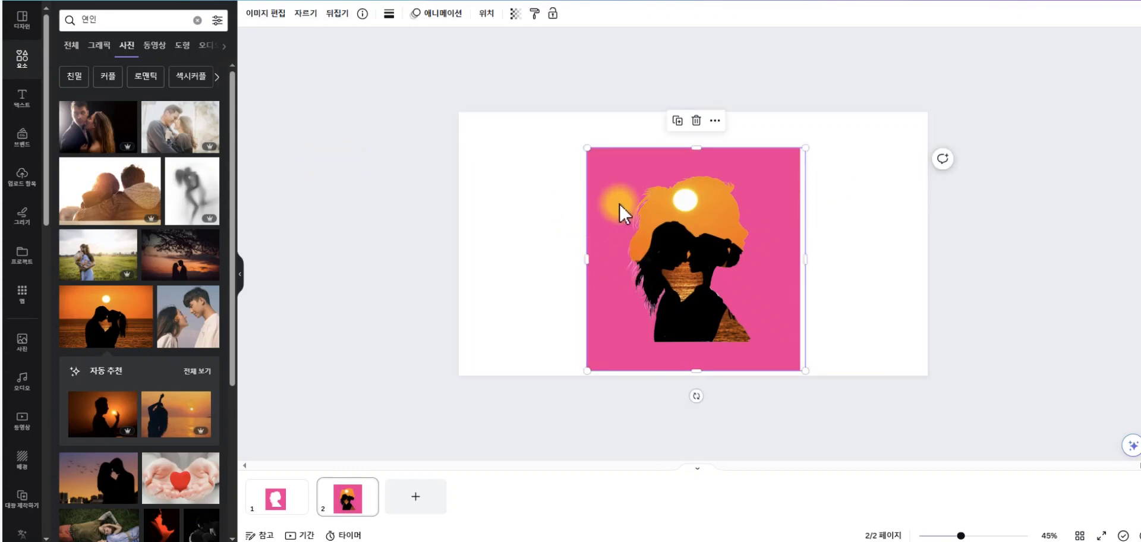
pyautogui.click(273, 18)
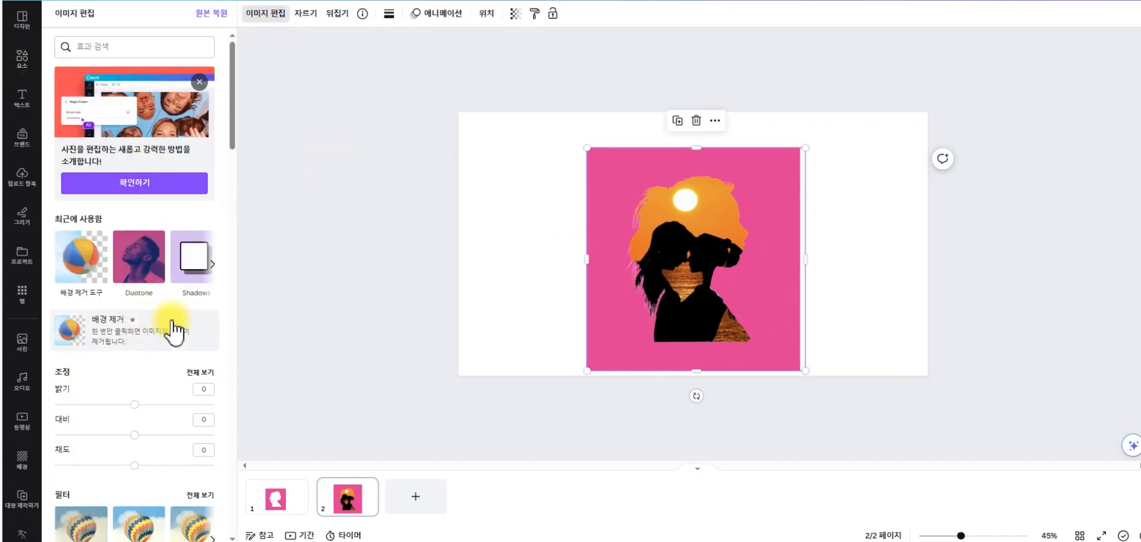
pyautogui.click(135, 256)
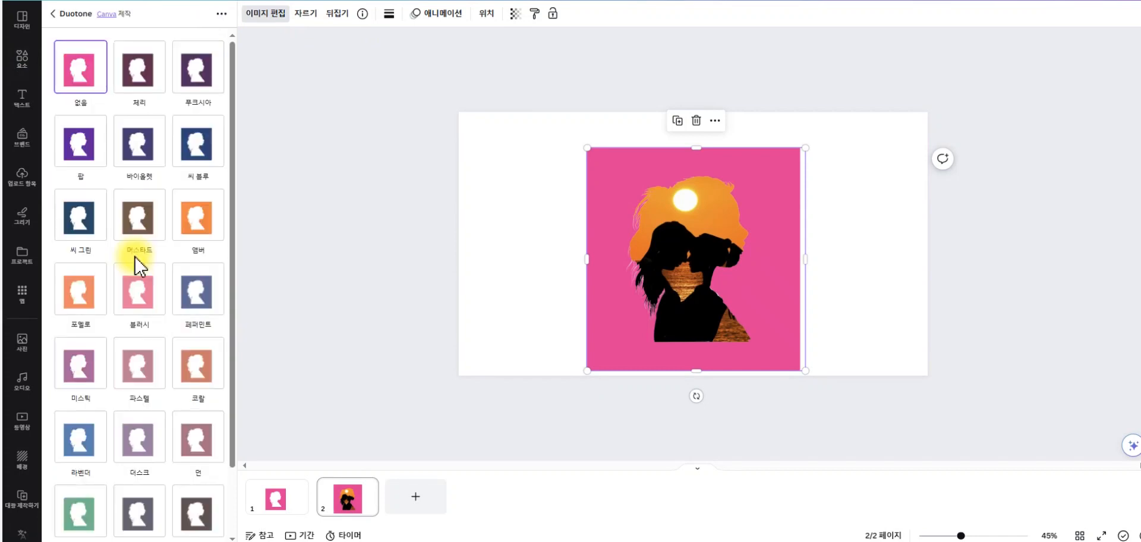
pyautogui.click(138, 73)
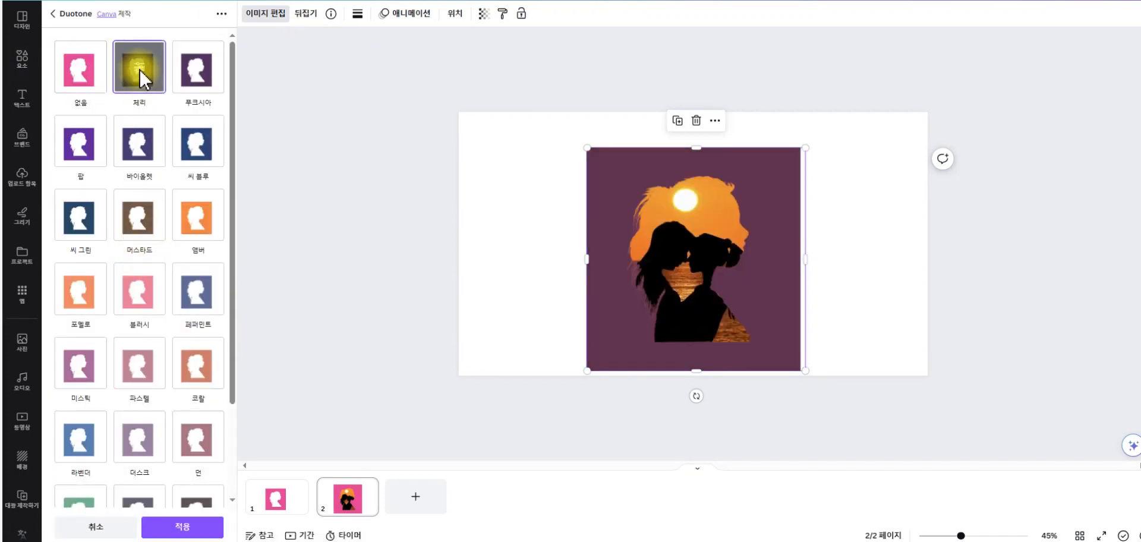
# Step: Set both the highlight and shadow colors of the 체리 duotone to white and apply it to the frame
pyautogui.click(138, 74)
pyautogui.click(214, 52)
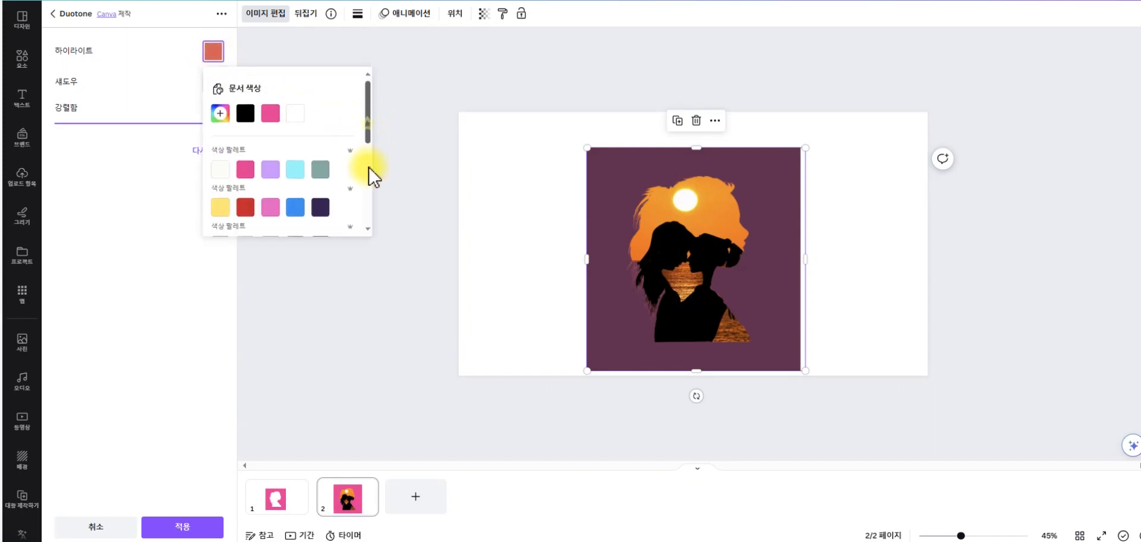
pyautogui.scroll(-5, 360, 171)
pyautogui.click(346, 143)
pyautogui.click(163, 51)
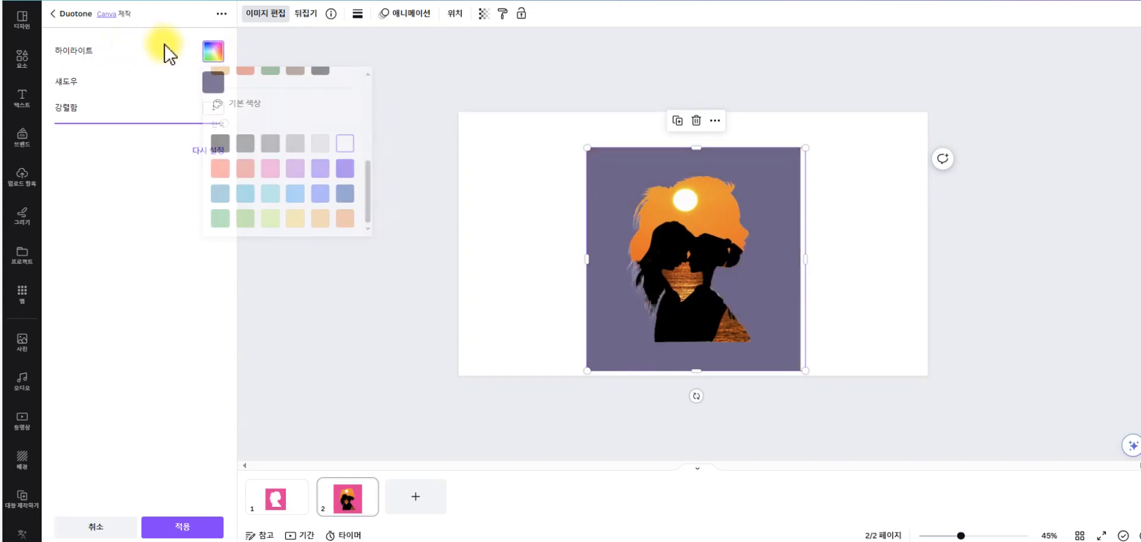
pyautogui.click(213, 81)
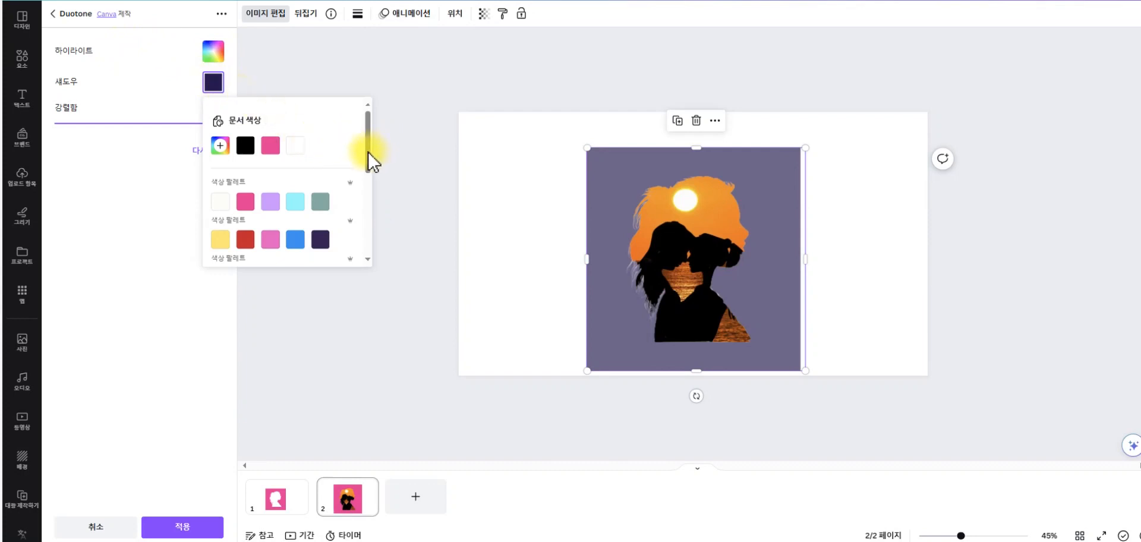
pyautogui.moveTo(368, 152); pyautogui.dragTo(372, 217)
pyautogui.click(346, 209)
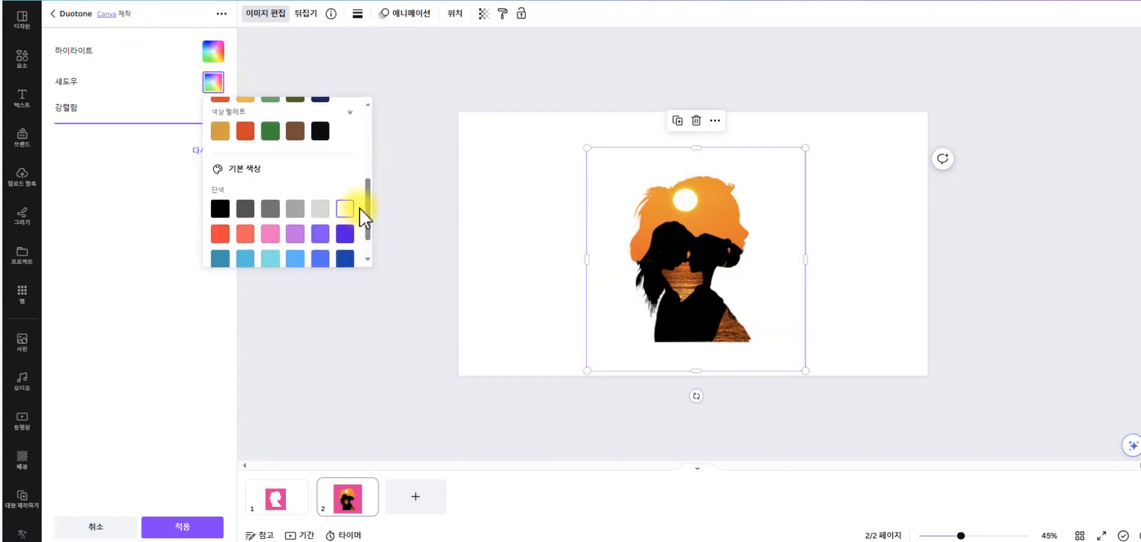
pyautogui.click(535, 92)
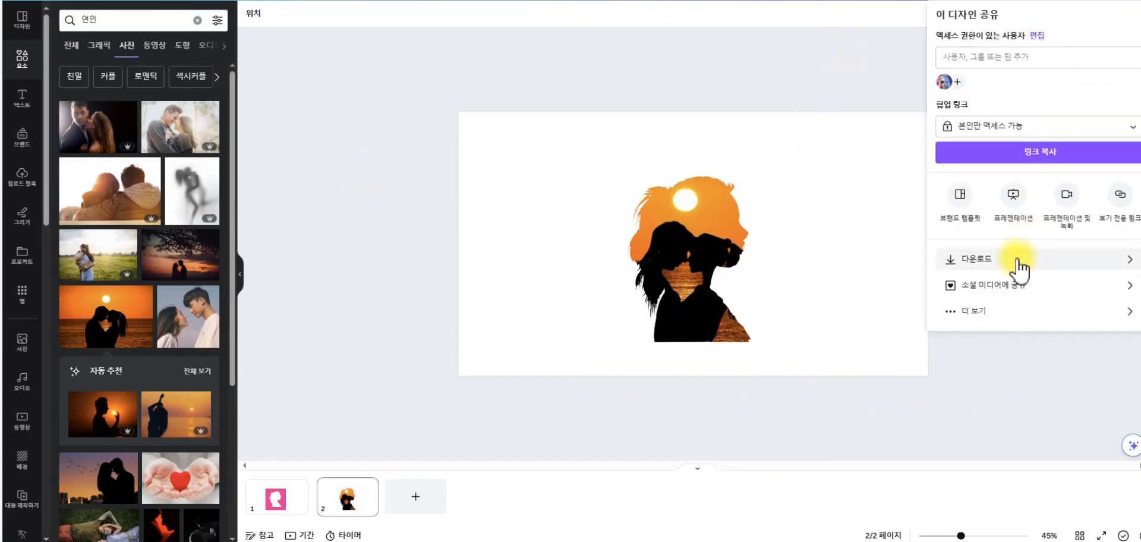
# Step: Download only the second page of the design as a PNG file
pyautogui.click(1024, 259)
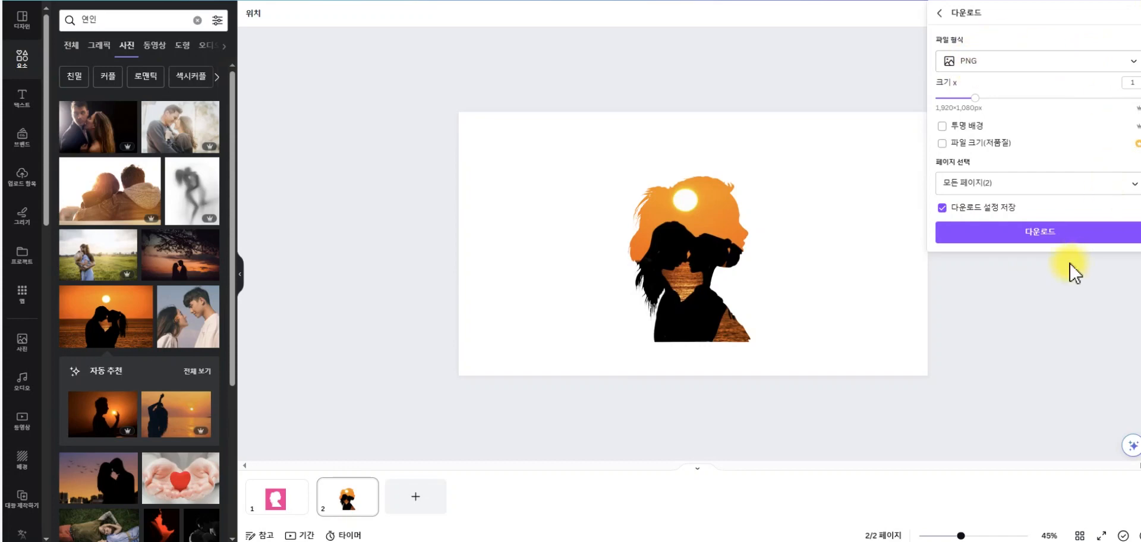
pyautogui.click(1131, 186)
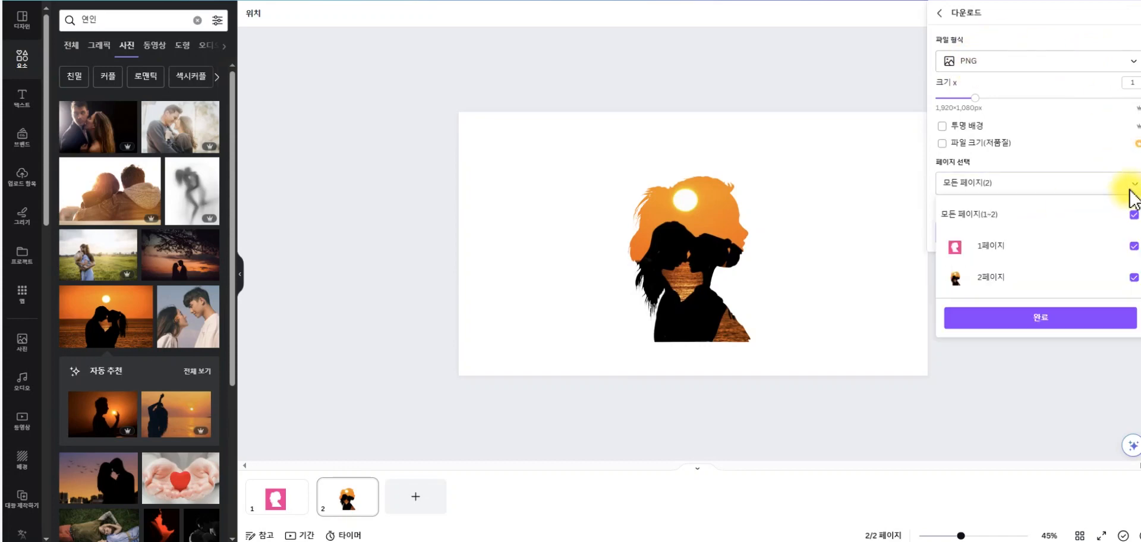
pyautogui.click(1133, 214)
pyautogui.click(1133, 277)
pyautogui.click(1089, 320)
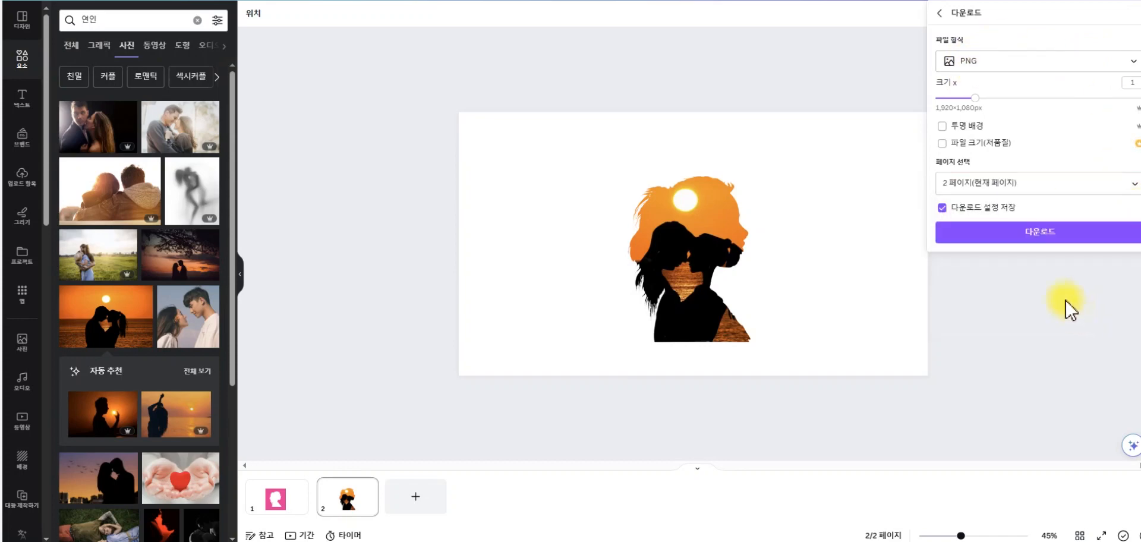
pyautogui.click(1023, 244)
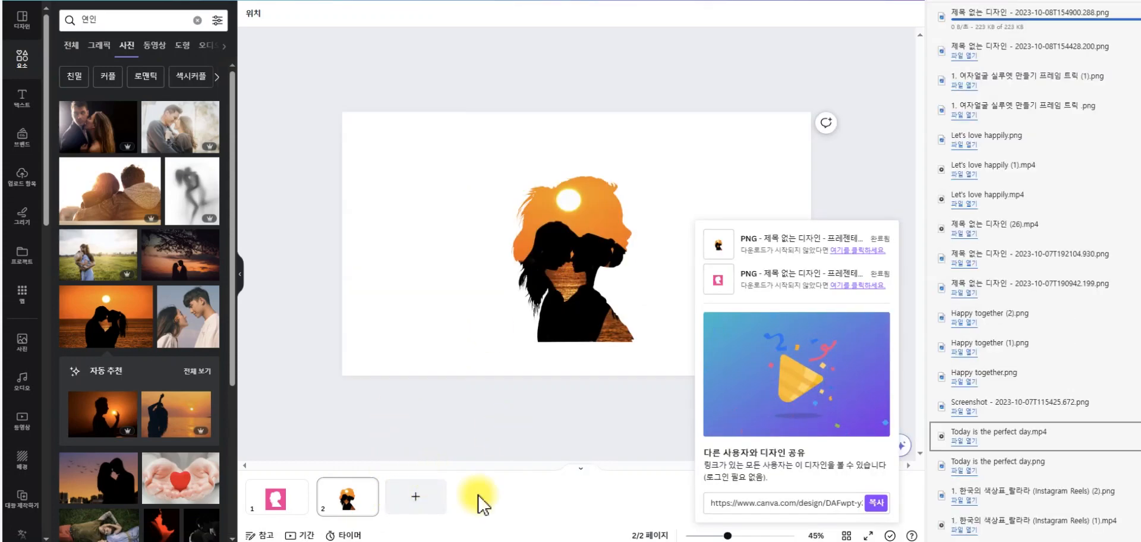
# Step: Add a blank third page to the design
pyautogui.click(415, 498)
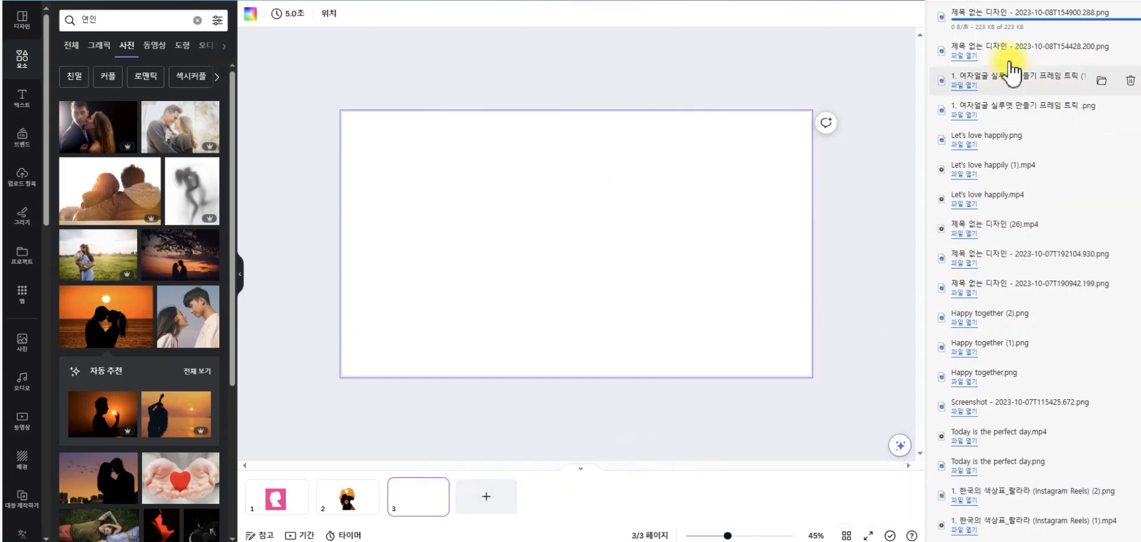
# Step: Place the downloaded couple silhouette PNG on the fourth page's retro wave background and remove the image's white background
pyautogui.moveTo(1009, 40)
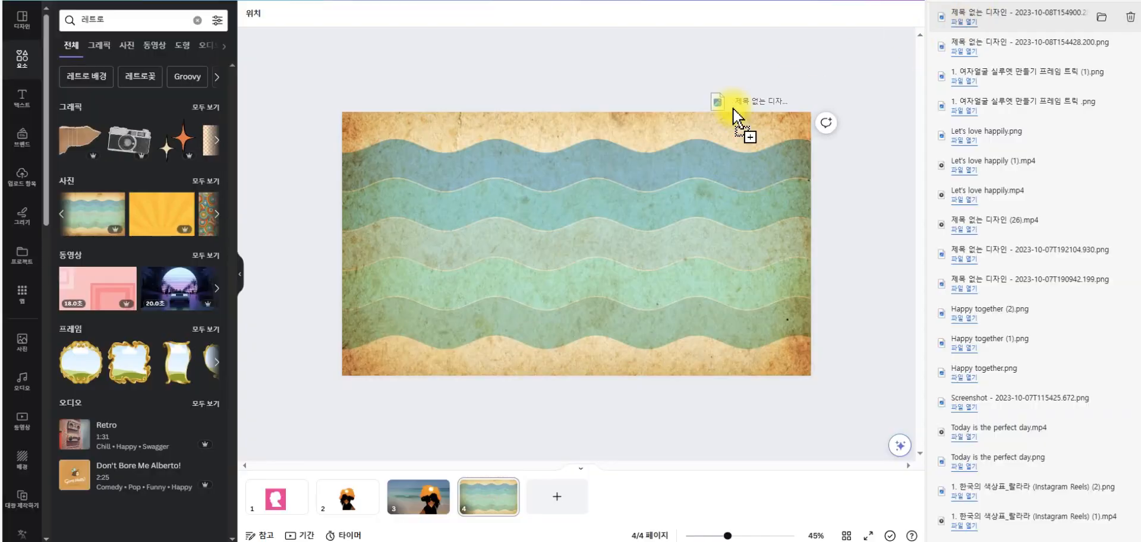
pyautogui.moveTo(736, 116); pyautogui.dragTo(611, 229)
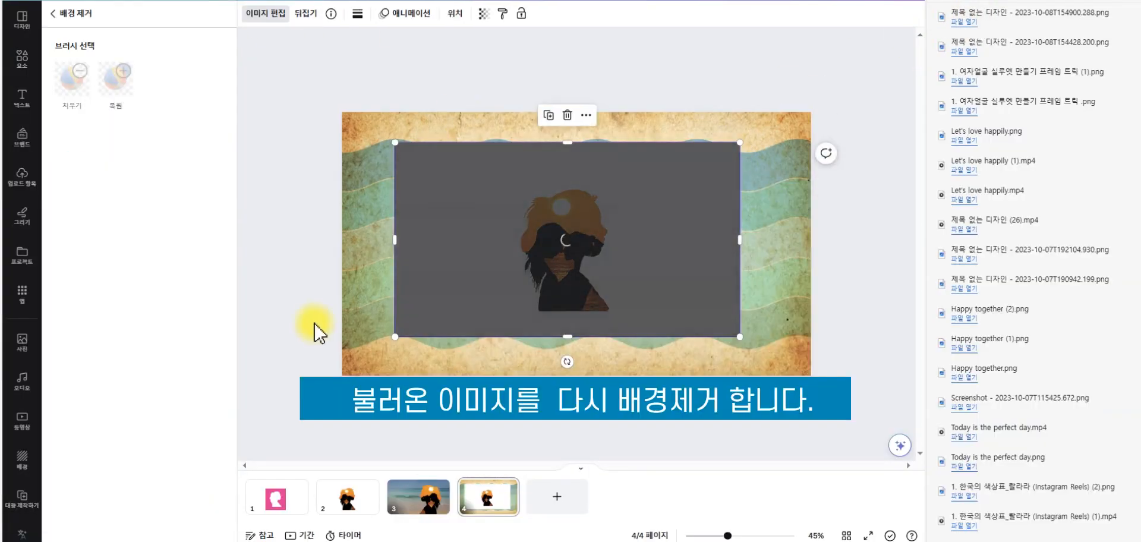
# Step: Enlarge the couple silhouette image, flip it horizontally, and set it against the right side of the retro page
pyautogui.moveTo(524, 310); pyautogui.dragTo(373, 326)
pyautogui.moveTo(598, 186); pyautogui.dragTo(839, 51)
pyautogui.moveTo(568, 284); pyautogui.dragTo(435, 325)
pyautogui.moveTo(709, 92); pyautogui.dragTo(749, 71)
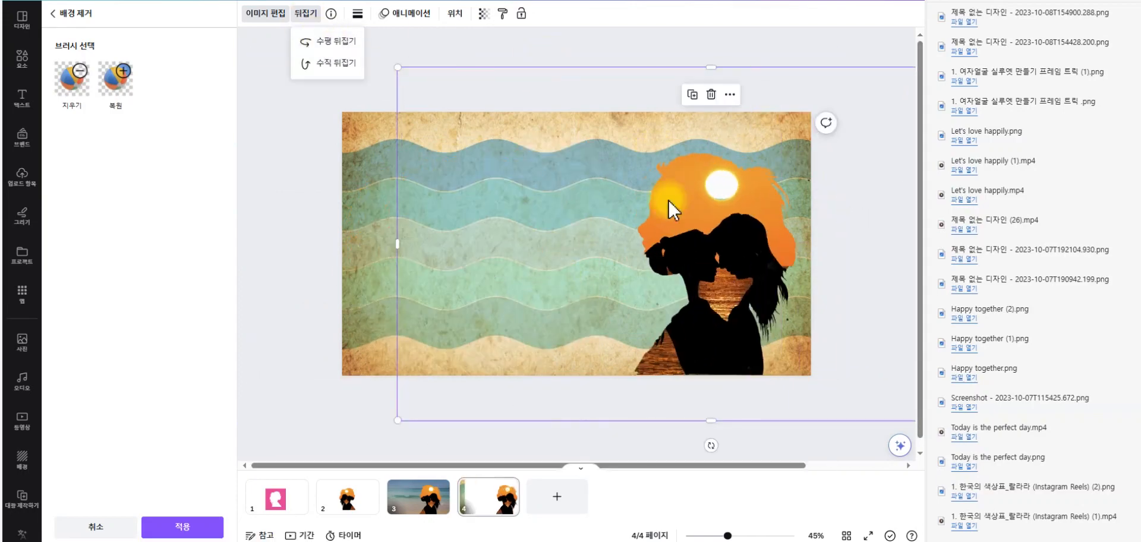
pyautogui.click(670, 203)
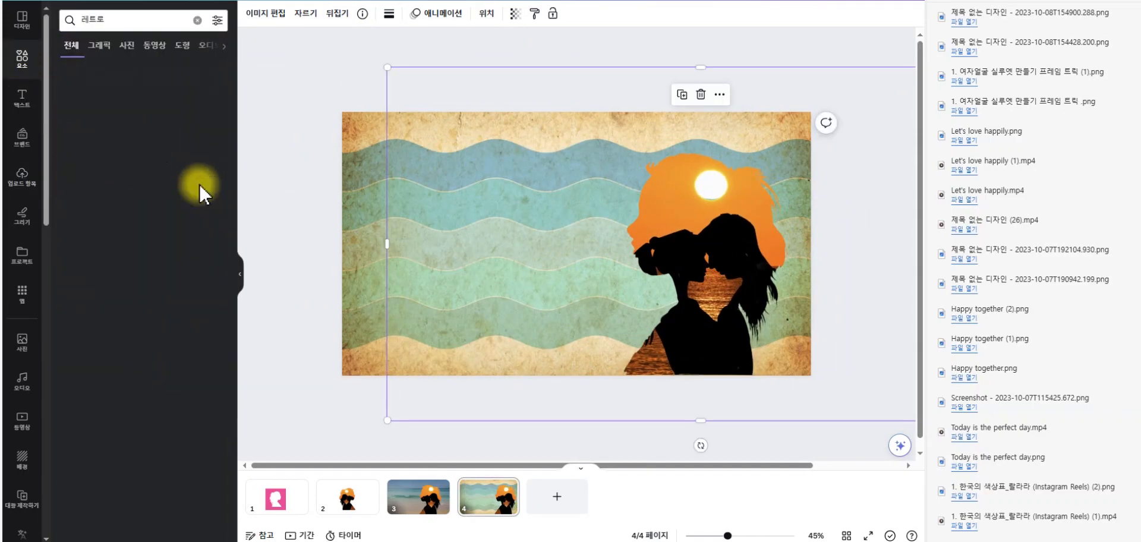
# Step: Add the retro camera, sparkle and torn-paper graphics to the fourth page and arrange them around the couple silhouette
pyautogui.moveTo(129, 140); pyautogui.dragTo(410, 166)
pyautogui.moveTo(183, 139); pyautogui.dragTo(529, 170)
pyautogui.moveTo(586, 115); pyautogui.dragTo(557, 151)
pyautogui.moveTo(529, 183); pyautogui.dragTo(390, 230)
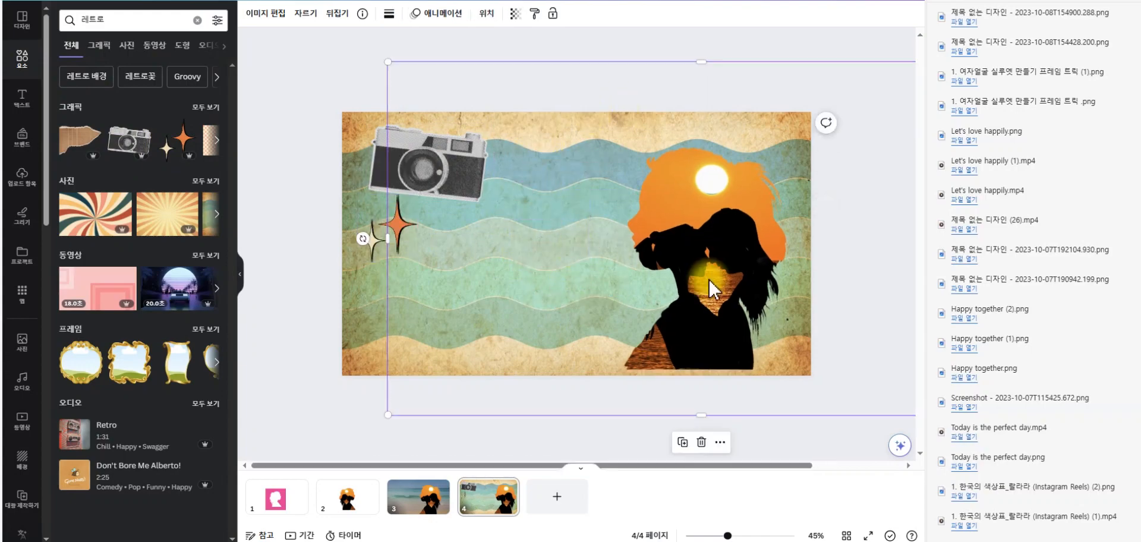
pyautogui.moveTo(711, 288); pyautogui.dragTo(711, 293)
pyautogui.click(79, 136)
pyautogui.moveTo(576, 169); pyautogui.dragTo(658, 142)
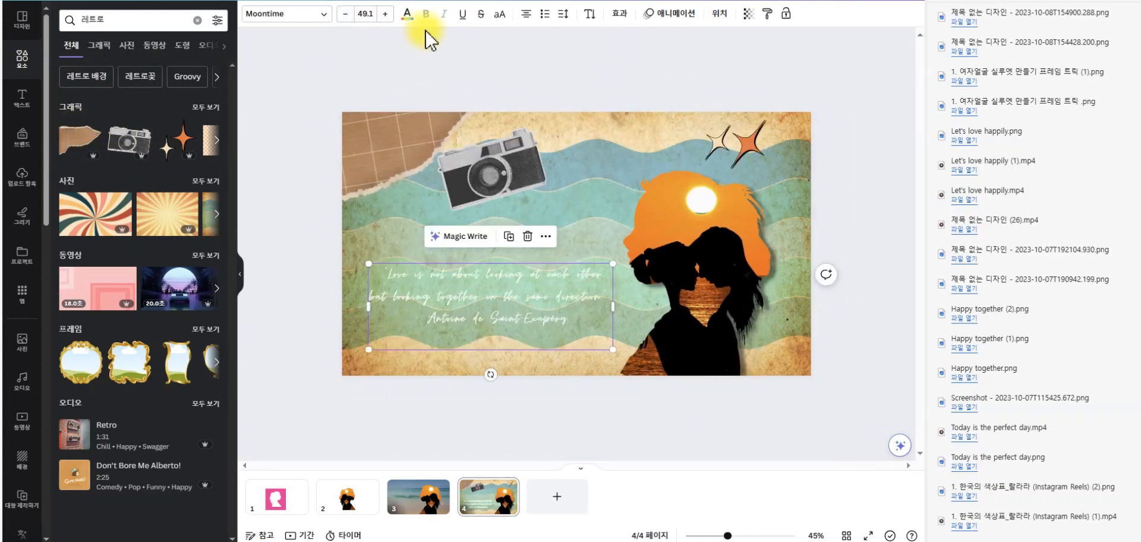
# Step: Set the color of the love quote text to dark gray
pyautogui.click(407, 14)
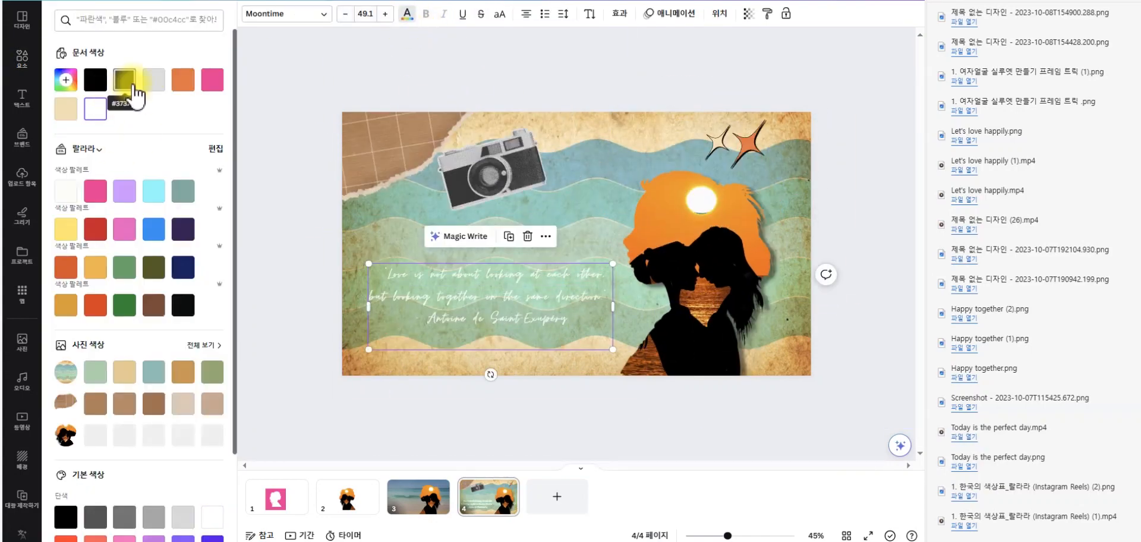
pyautogui.click(127, 83)
pyautogui.click(600, 101)
# Step: Enlarge the black woman silhouette beside the pink frame on the first page
pyautogui.moveTo(499, 169); pyautogui.dragTo(467, 161)
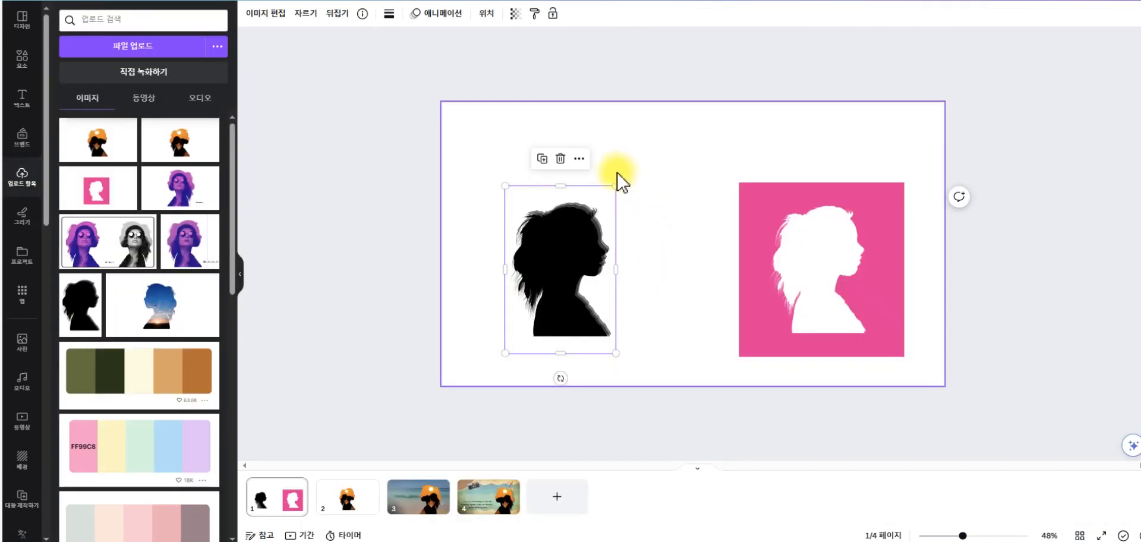
pyautogui.click(654, 364)
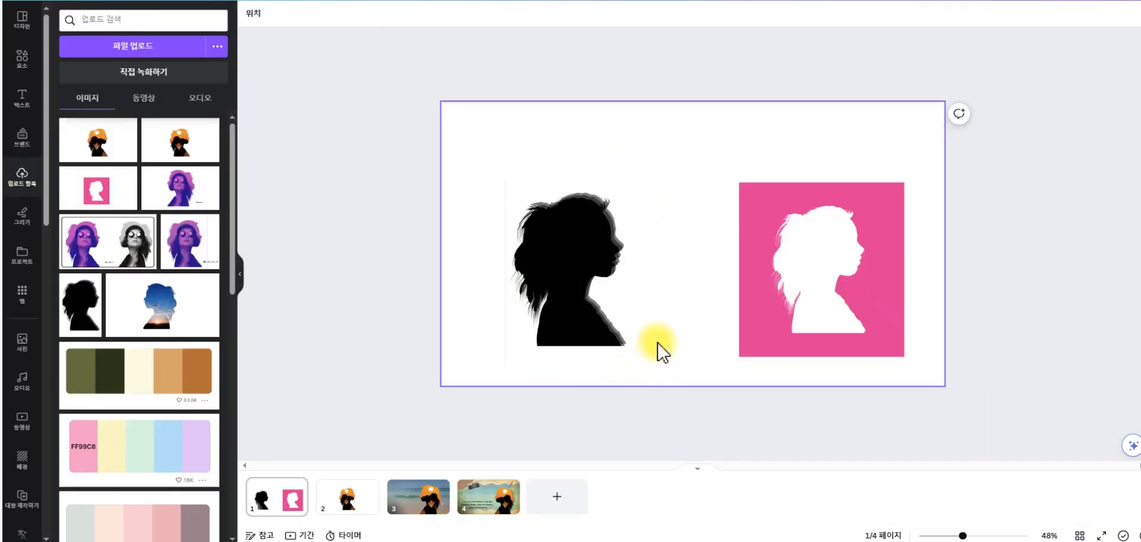